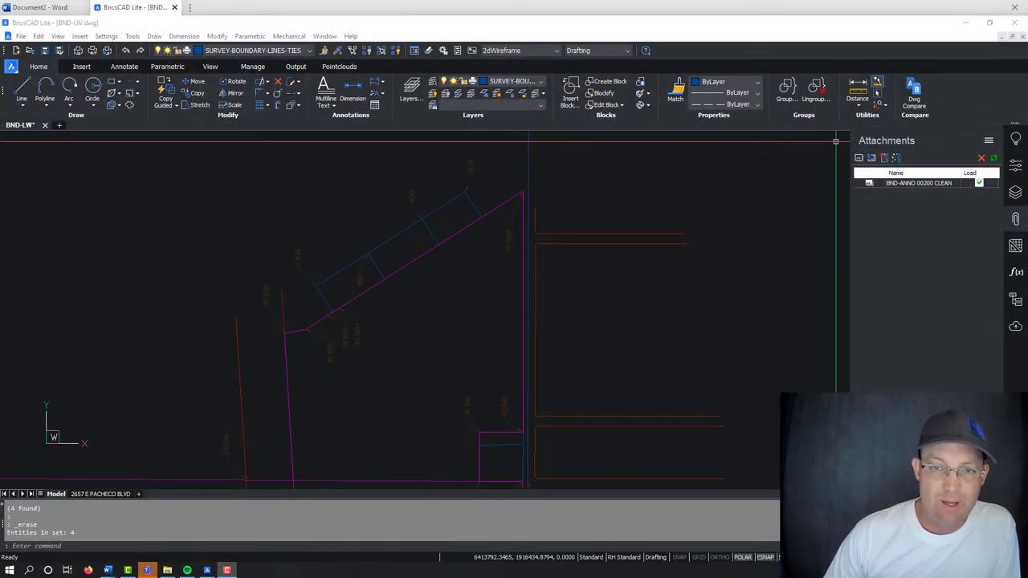
Examine the boundary linework and monument labels around the parcel, its long east-west line and the PC 1534 corner.
{"action": "left_click", "coordinate": [650, 360]}
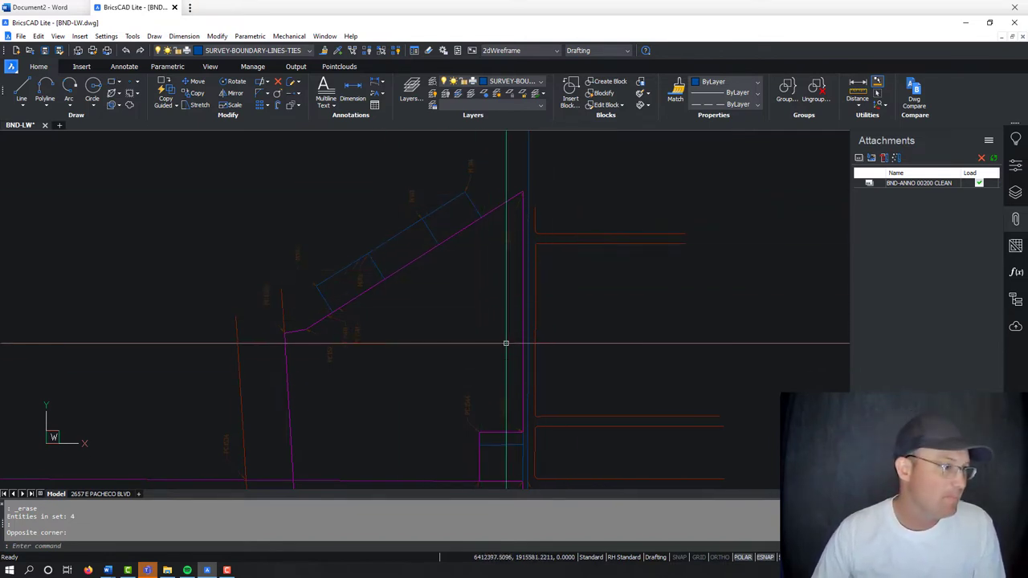
{"action": "mouse_move", "coordinate": [406, 373]}
{"action": "middle_mouse_down"}
{"action": "mouse_move", "coordinate": [543, 291]}
{"action": "mouse_move", "coordinate": [605, 271]}
{"action": "mouse_move", "coordinate": [556, 213]}
{"action": "middle_mouse_up"}
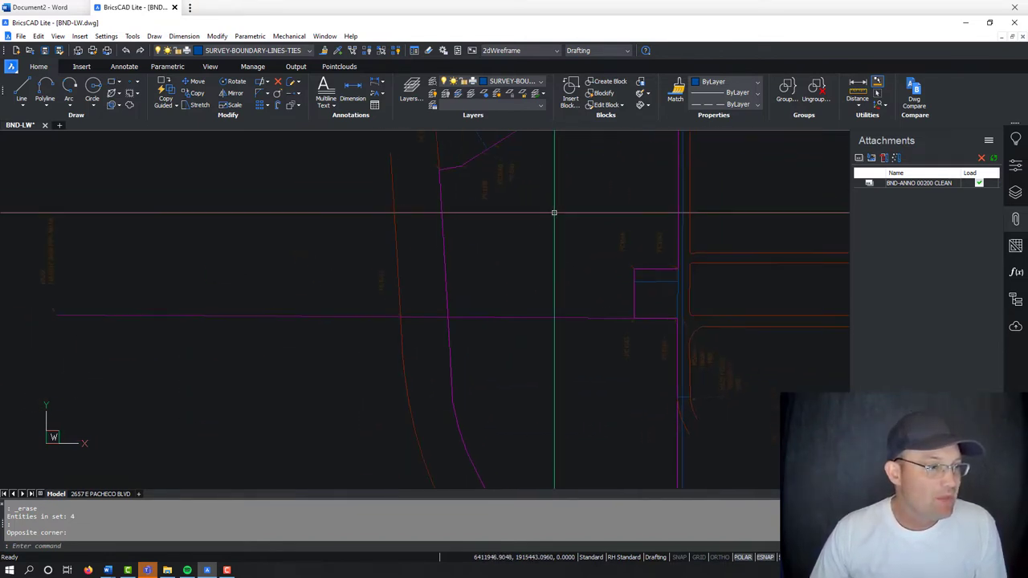
{"action": "scroll", "coordinate": [554, 212], "scroll_direction": "down", "scroll_amount": 3}
{"action": "mouse_move", "coordinate": [603, 293]}
{"action": "middle_mouse_down"}
{"action": "mouse_move", "coordinate": [521, 227]}
{"action": "mouse_move", "coordinate": [515, 237]}
{"action": "middle_mouse_up"}
{"action": "mouse_move", "coordinate": [458, 265]}
{"action": "middle_mouse_down"}
{"action": "mouse_move", "coordinate": [468, 380]}
{"action": "mouse_move", "coordinate": [505, 351]}
{"action": "mouse_move", "coordinate": [436, 335]}
{"action": "mouse_move", "coordinate": [444, 331]}
{"action": "middle_mouse_up"}
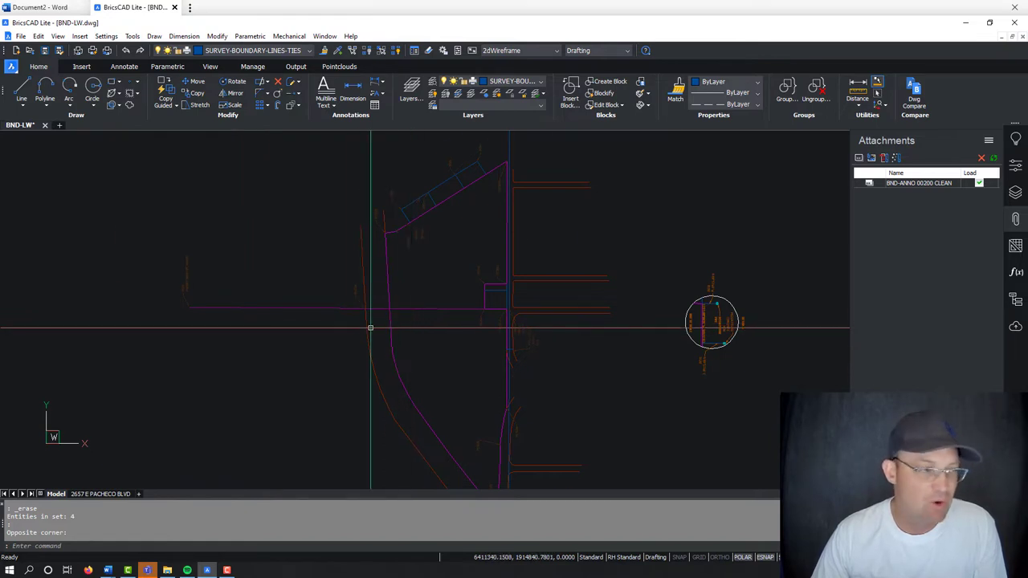
{"action": "scroll", "coordinate": [371, 325], "scroll_direction": "up", "scroll_amount": 4}
{"action": "middle_click_drag", "start_coordinate": [483, 259], "coordinate": [439, 391]}
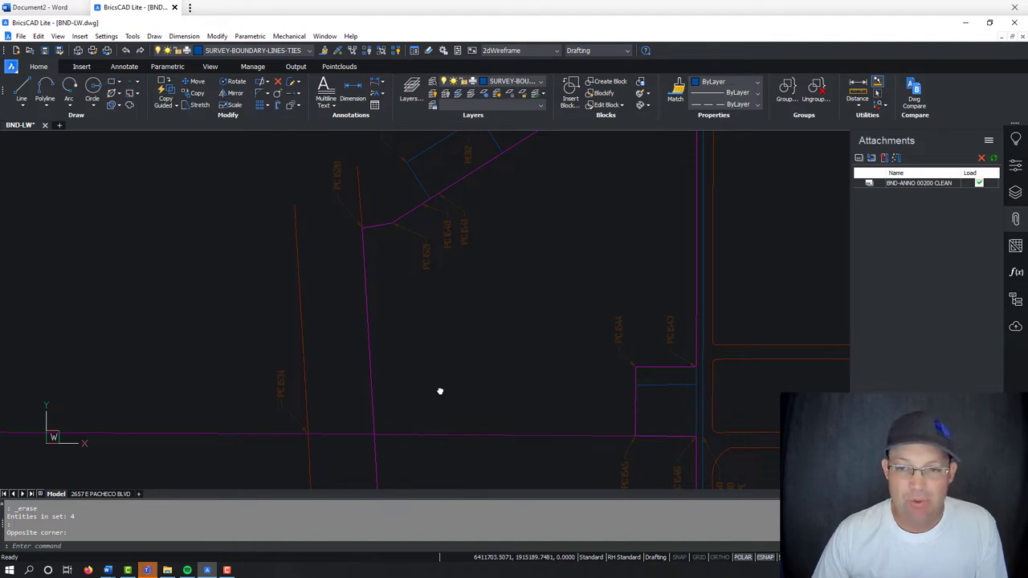
{"action": "scroll", "coordinate": [437, 388], "scroll_direction": "down", "scroll_amount": 4}
{"action": "middle_click_drag", "start_coordinate": [460, 383], "coordinate": [425, 340]}
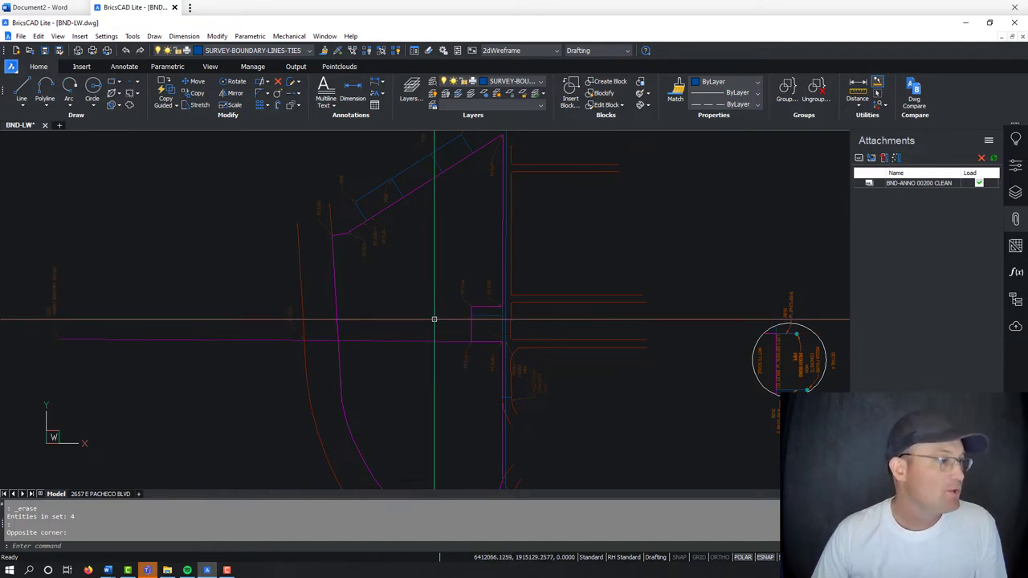
{"action": "scroll", "coordinate": [319, 317], "scroll_direction": "up", "scroll_amount": 5}
{"action": "mouse_move", "coordinate": [286, 344]}
{"action": "middle_mouse_down"}
{"action": "mouse_move", "coordinate": [349, 373]}
{"action": "mouse_move", "coordinate": [397, 350]}
{"action": "middle_mouse_up"}
{"action": "scroll", "coordinate": [325, 367], "scroll_direction": "down", "scroll_amount": 3}
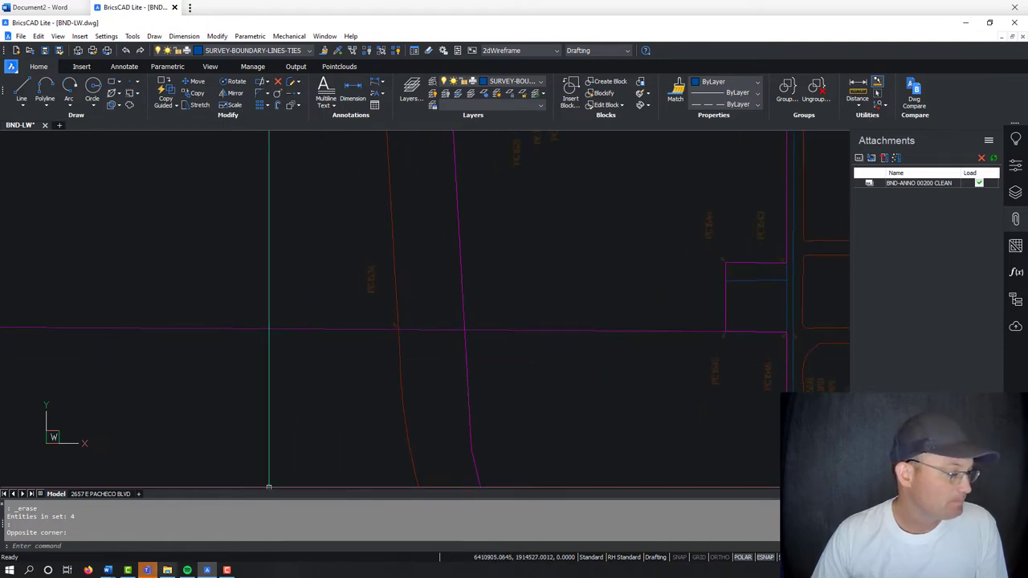
Open the record map 03-S-018.pdf from the Filed Survey Maps folder inside the downloaded survey maps folder.
{"action": "left_click", "coordinate": [168, 572]}
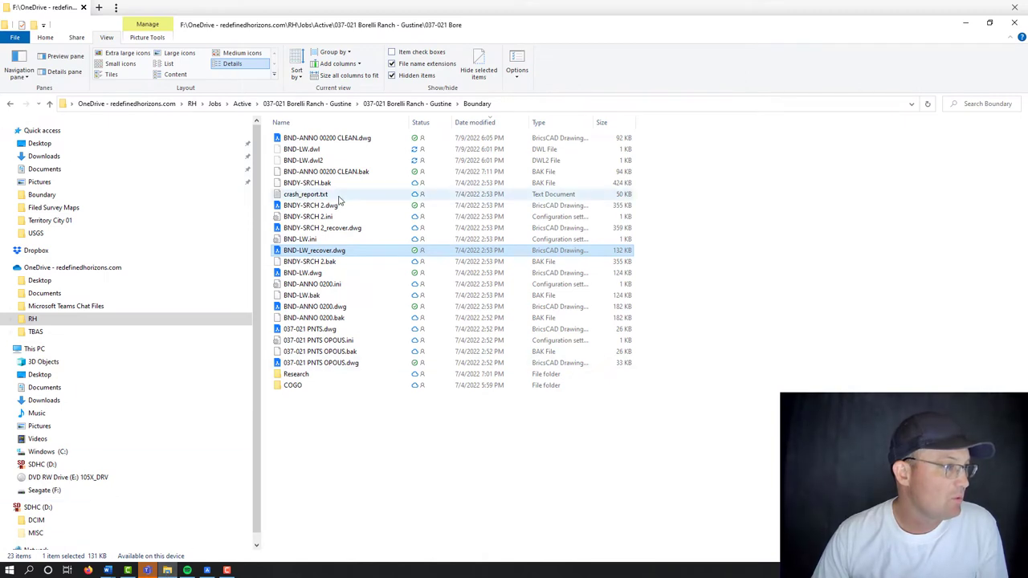
{"action": "left_click", "coordinate": [80, 156]}
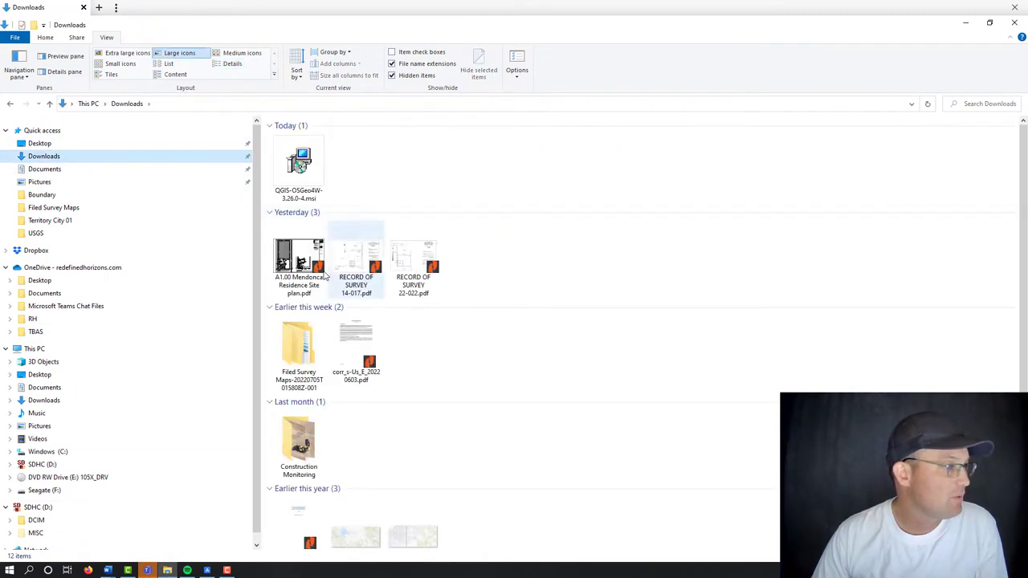
{"action": "left_click", "coordinate": [314, 361]}
{"action": "double_click", "coordinate": [315, 360]}
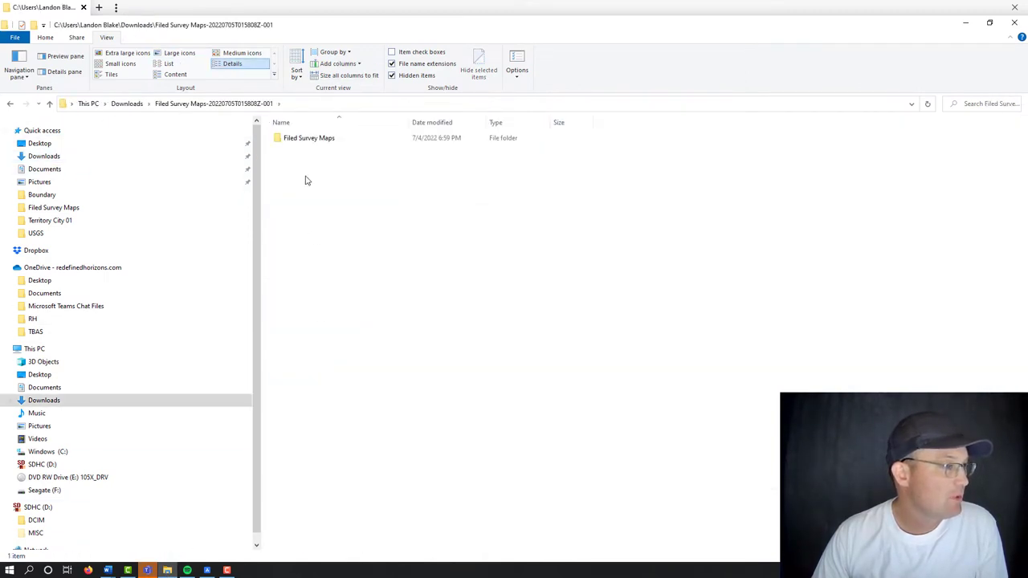
{"action": "double_click", "coordinate": [311, 139]}
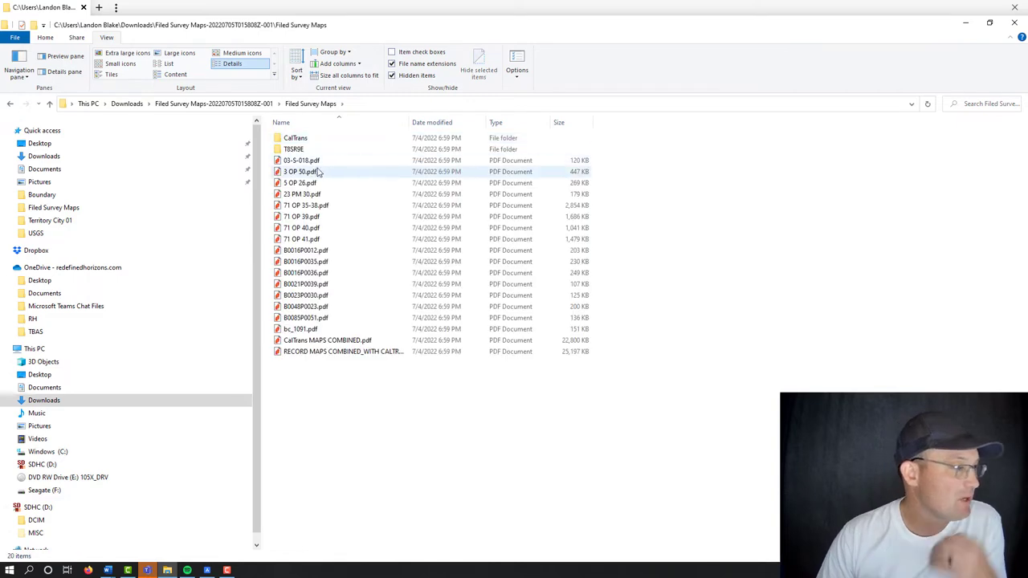
{"action": "double_click", "coordinate": [315, 160]}
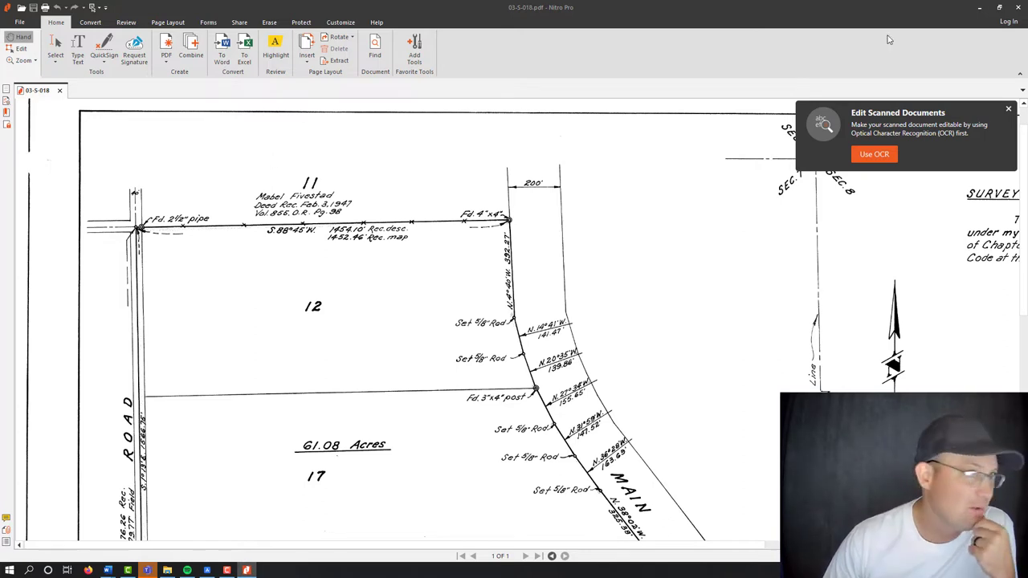
Return to the BND-LW drawing in BricsCAD and inspect the PC 1534 corner on the east-west line.
{"action": "left_click", "coordinate": [980, 7]}
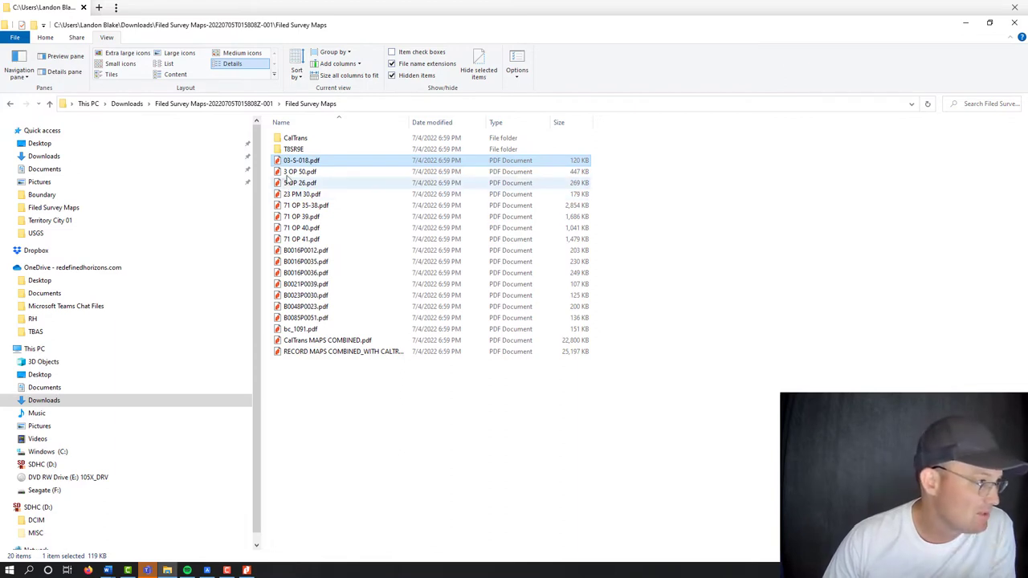
{"action": "left_click", "coordinate": [967, 24]}
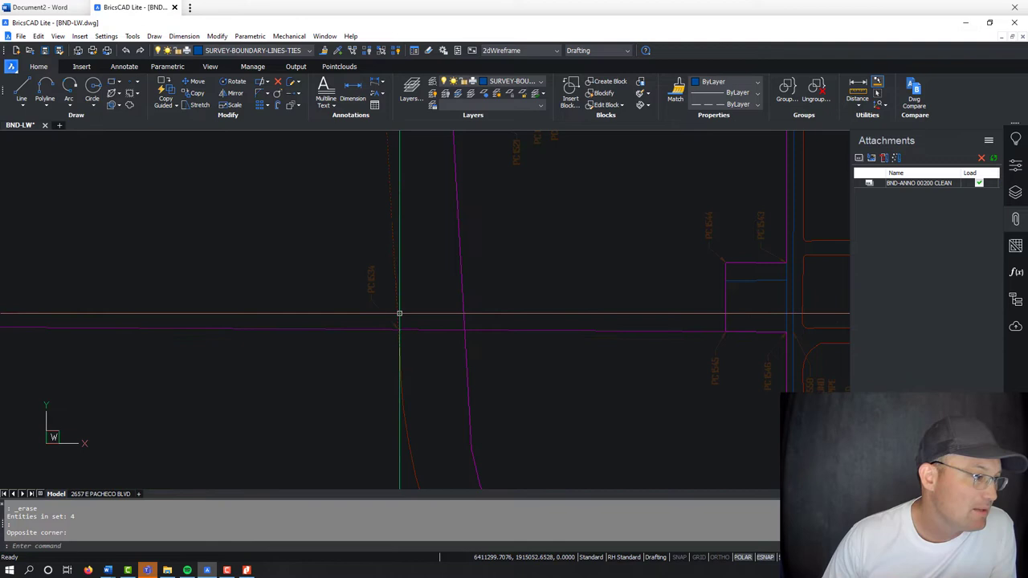
{"action": "scroll", "coordinate": [573, 321], "scroll_direction": "down", "scroll_amount": 5}
{"action": "scroll", "coordinate": [395, 321], "scroll_direction": "up", "scroll_amount": 6}
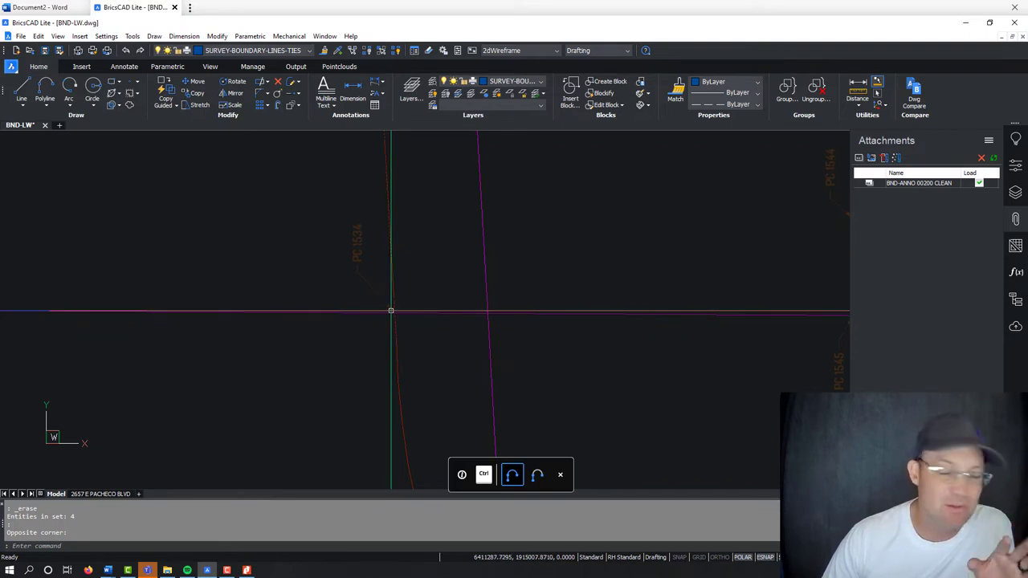
{"action": "scroll", "coordinate": [337, 335], "scroll_direction": "down", "scroll_amount": 3}
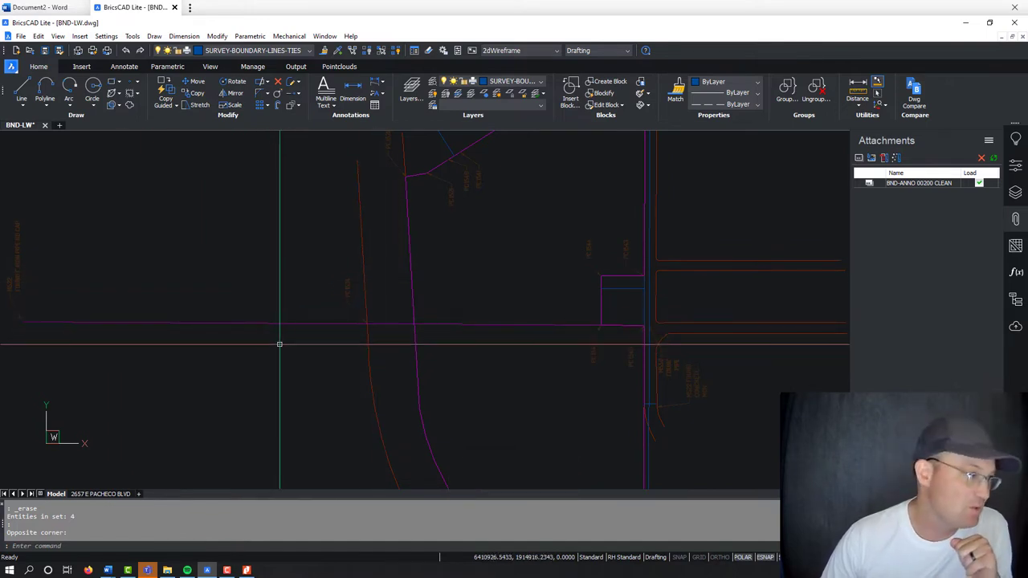
Switch to the blank Document2 in Word.
{"action": "left_click", "coordinate": [968, 24]}
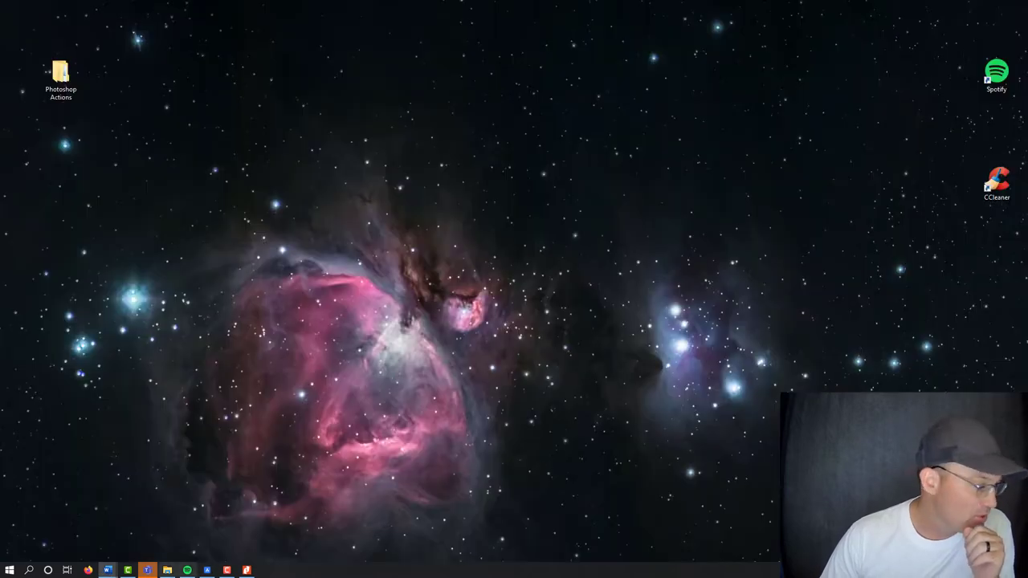
{"action": "mouse_move", "coordinate": [106, 570]}
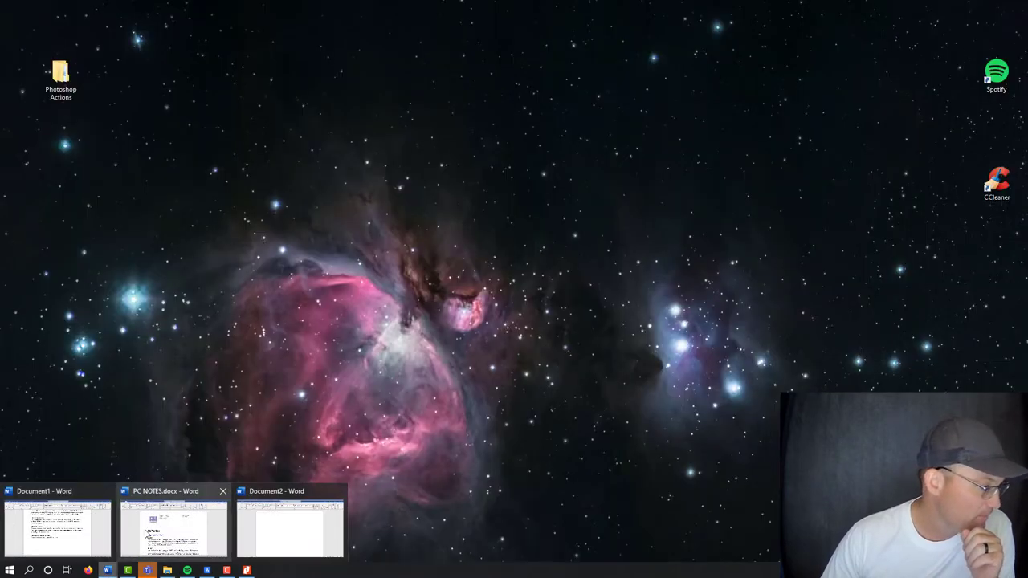
{"action": "left_click", "coordinate": [281, 530]}
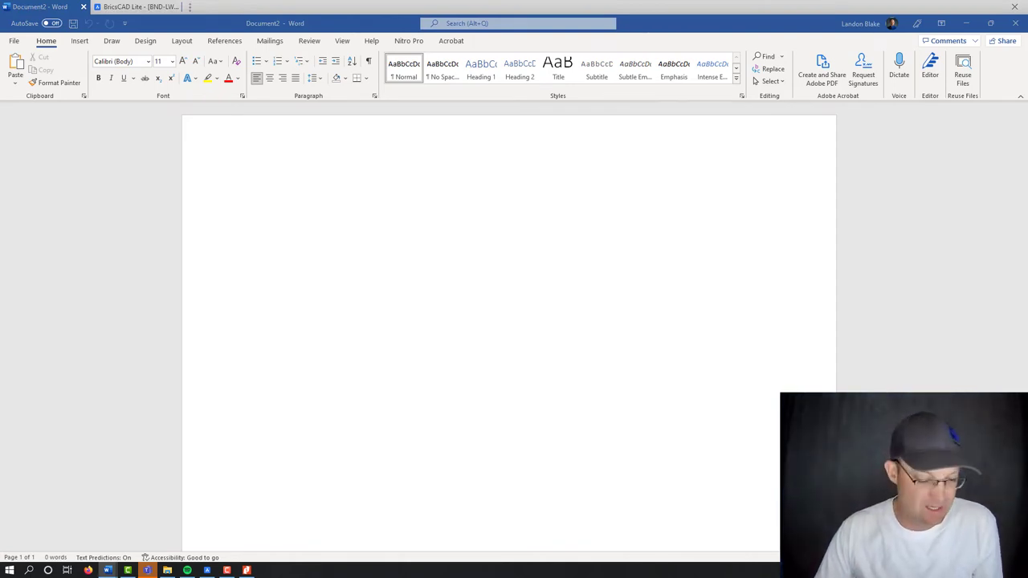
{"action": "left_click", "coordinate": [508, 239]}
{"action": "type", "text": "#PC 1520: I searched for a ¾ inch iron pipe tagged \"LS 6805\" in a 3 inch by 3 inch redwood hub shown as a found monument on OP 71-035. No evidence of the iron pipe or redwood post was found. The search radius was approximately 20' at the end of a chain link fence on the east boundary of the park occupying \"Lot A\" on the subdivision map."}
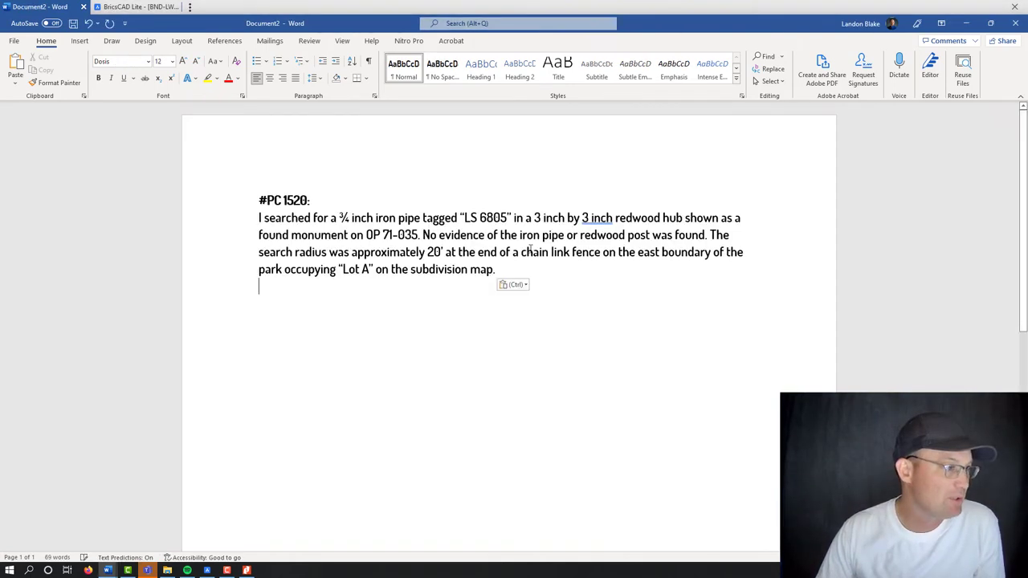
{"action": "triple_click", "coordinate": [174, 193]}
{"action": "key", "text": "ctrl+c"}
{"action": "key", "text": "Delete"}
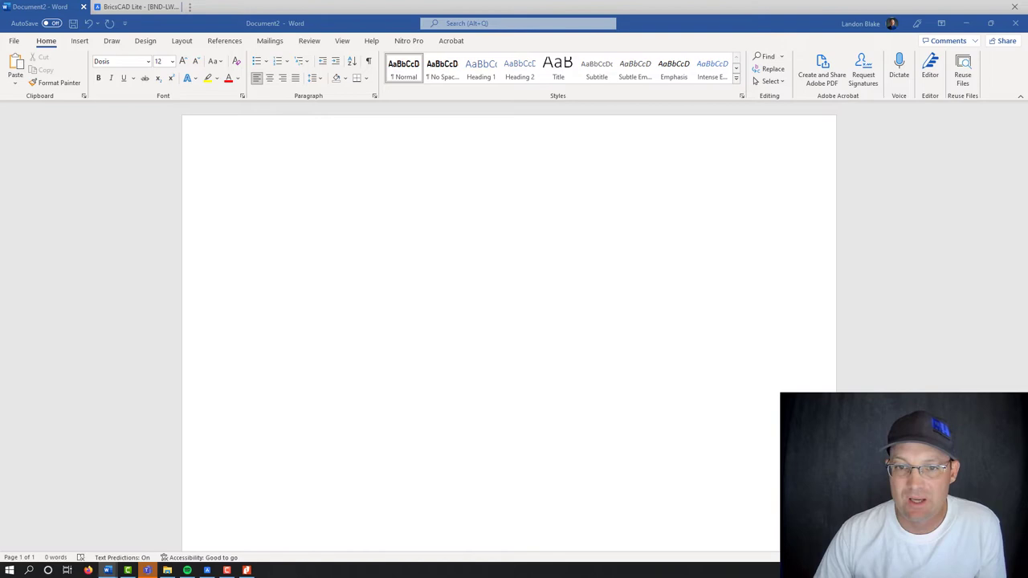
Paste the copied PC 1534 note about the 4 inch by 4 inch wood post search into the empty document.
{"action": "left_click", "coordinate": [442, 274]}
{"action": "type", "text": "#PC 1534: I searched for a 4 inch by 4 inch wood post shown at the end of a fence on RS 03-018.  No evidence of the fence or wood post was found. The search radius was approximately 50 feet in the vicinity of the corner at the intersection of the landside toe of the existing canal and the ¼ section line."}
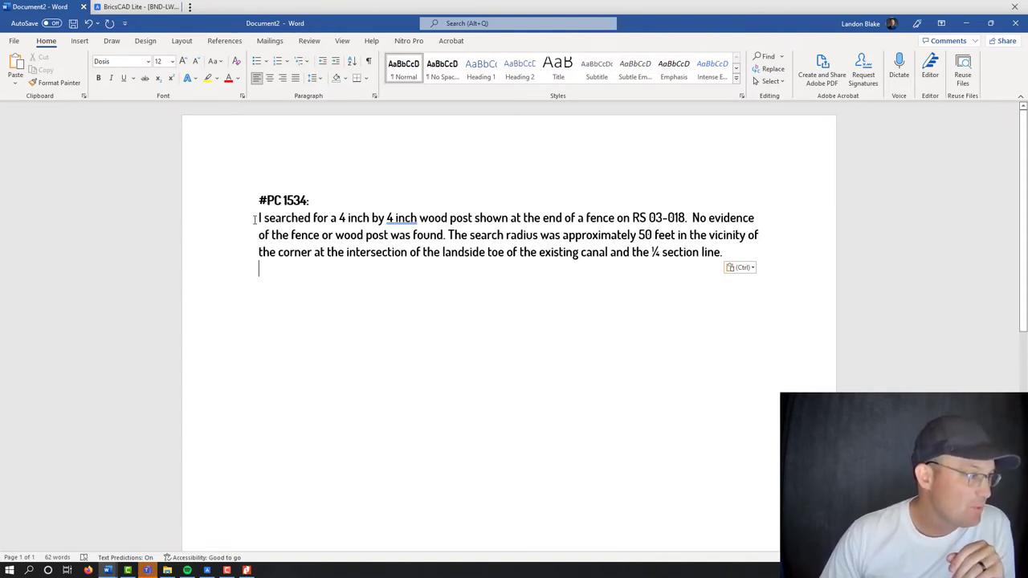
Review the PC 1534 note sentence by sentence, highlighting the searched monument, the RS 03-018 reference, the search outcome and the search radius.
{"action": "left_click_drag", "start_coordinate": [254, 219], "coordinate": [691, 219]}
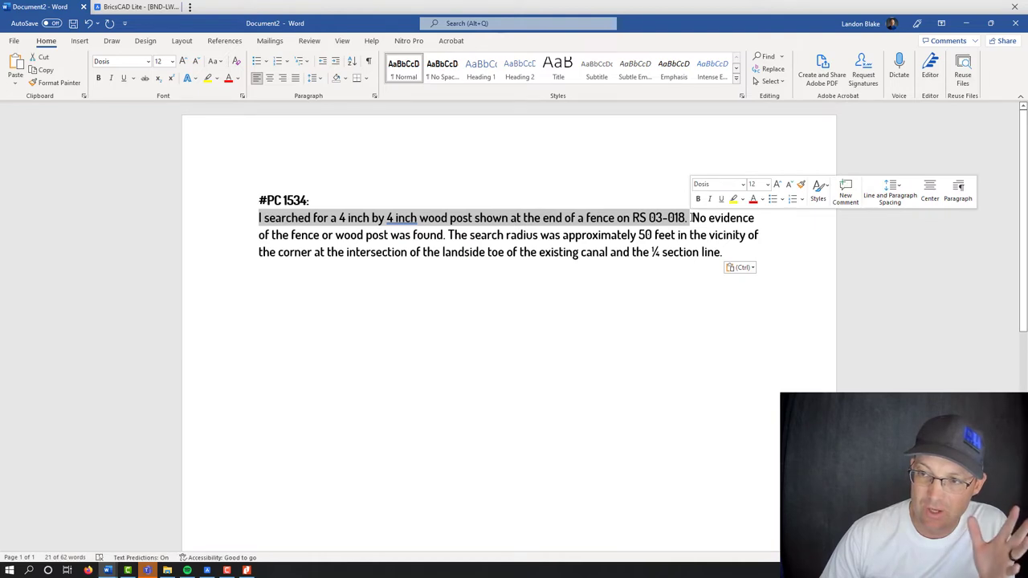
{"action": "left_click", "coordinate": [441, 336]}
{"action": "left_click_drag", "start_coordinate": [259, 218], "coordinate": [313, 218]}
{"action": "left_click", "coordinate": [646, 218]}
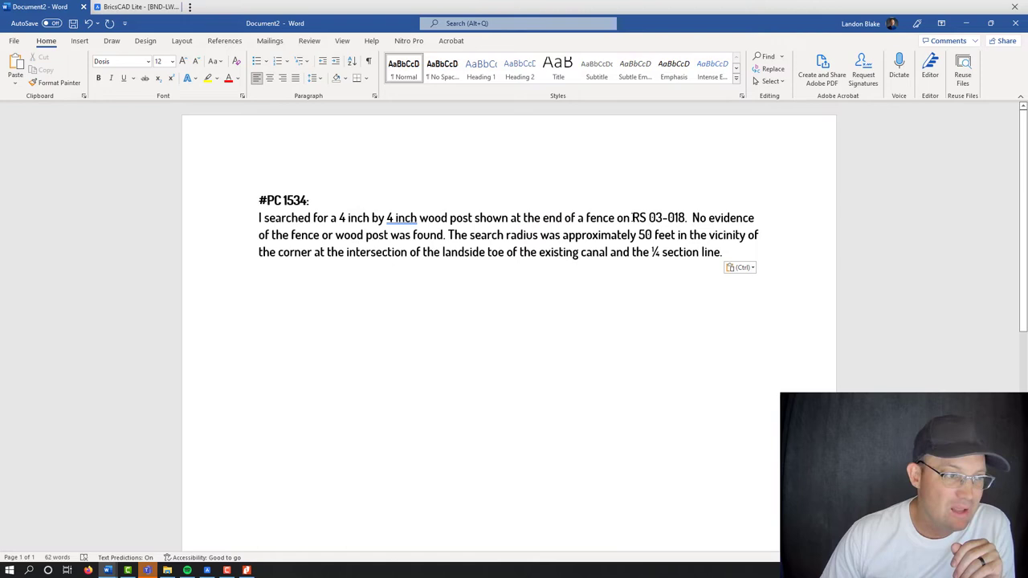
{"action": "left_click_drag", "start_coordinate": [632, 218], "coordinate": [687, 218]}
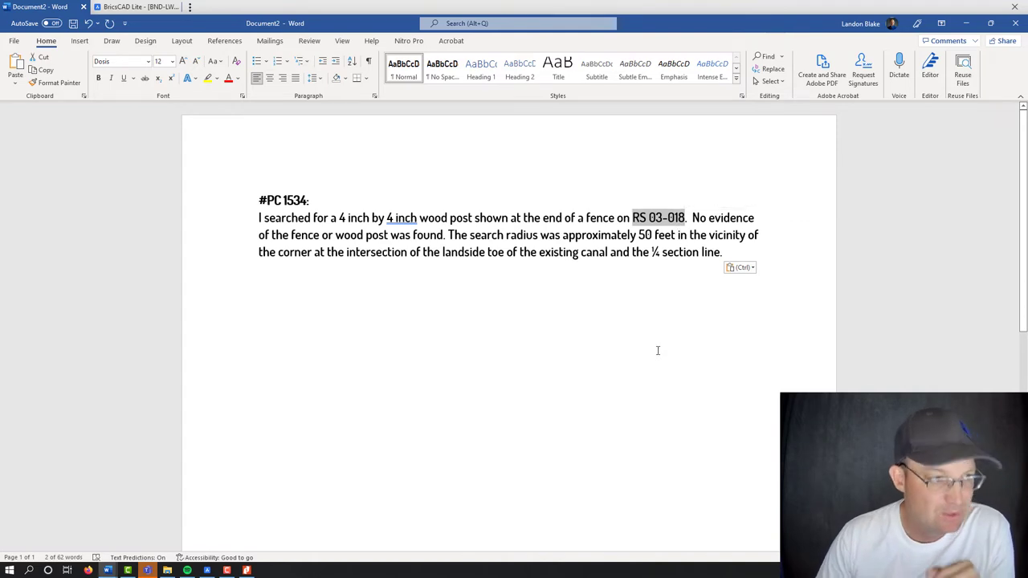
{"action": "left_click", "coordinate": [743, 286]}
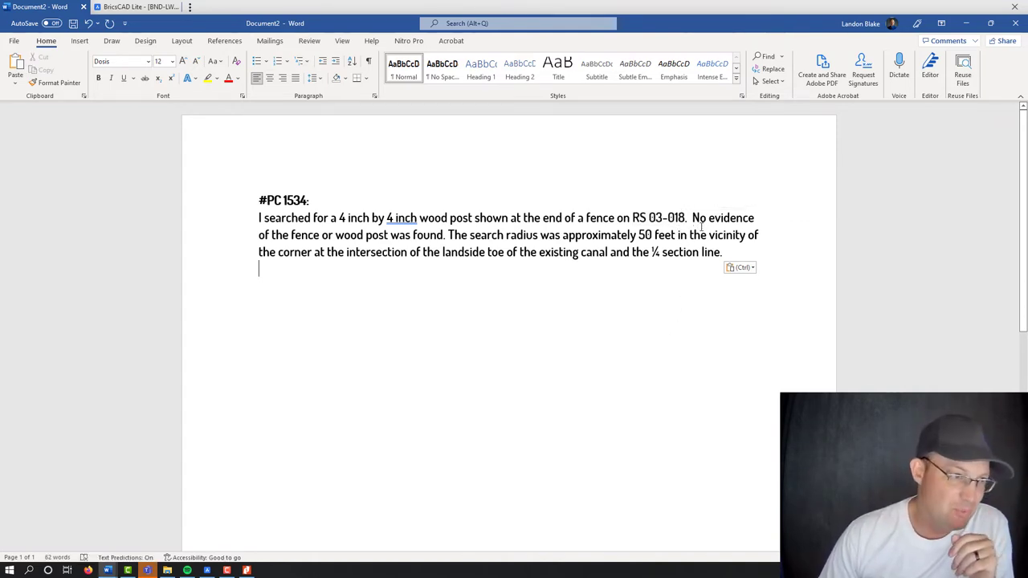
{"action": "left_click_drag", "start_coordinate": [693, 218], "coordinate": [446, 241]}
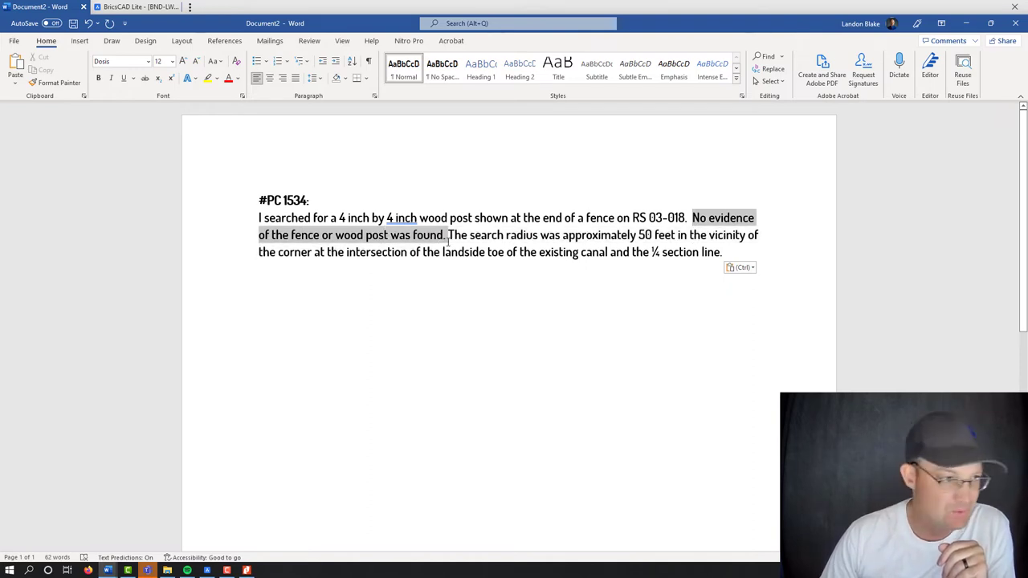
{"action": "left_click", "coordinate": [553, 296]}
{"action": "left_click_drag", "start_coordinate": [447, 235], "coordinate": [779, 234]}
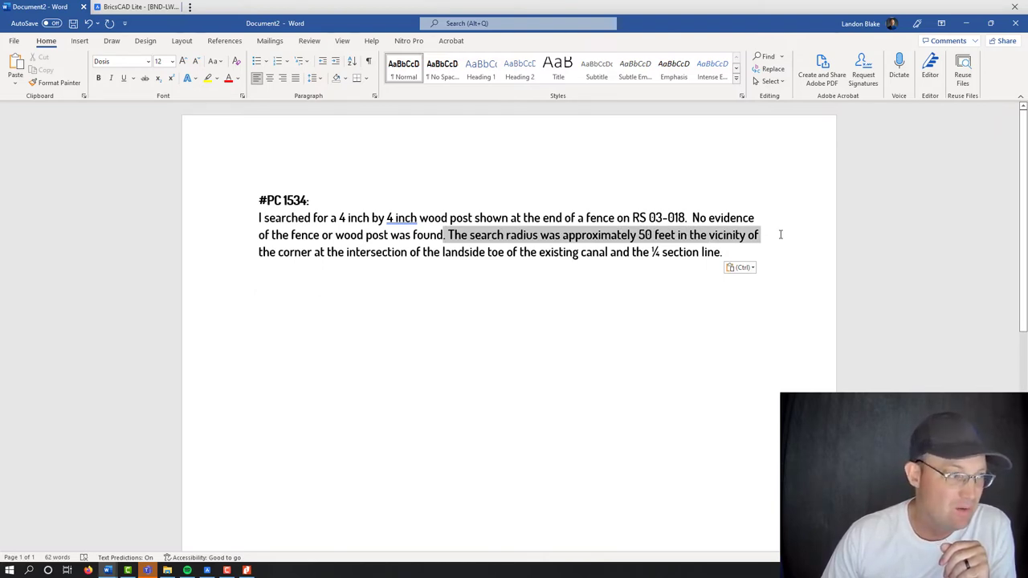
{"action": "left_click_drag", "start_coordinate": [780, 234], "coordinate": [349, 266]}
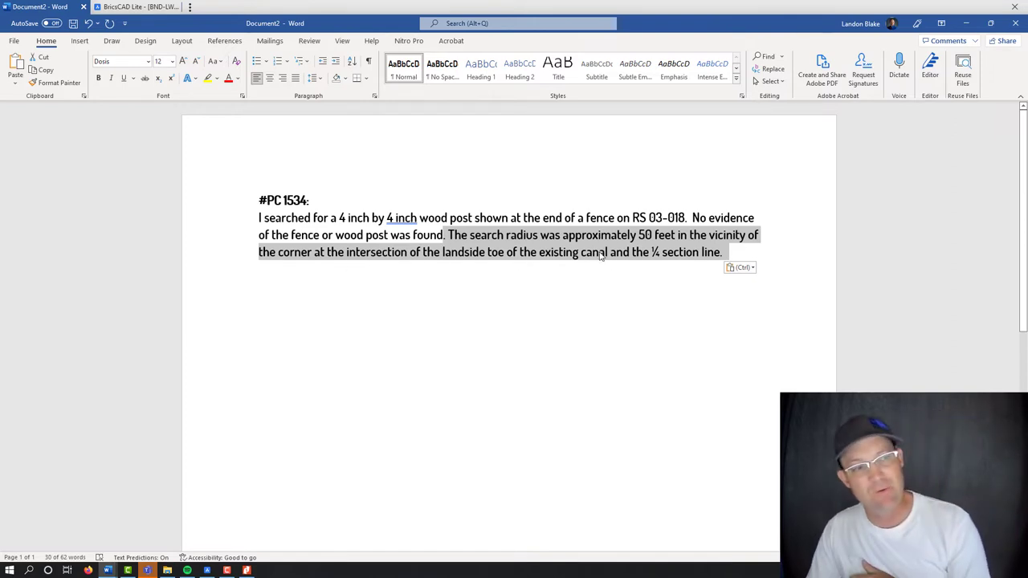
{"action": "left_click", "coordinate": [737, 234]}
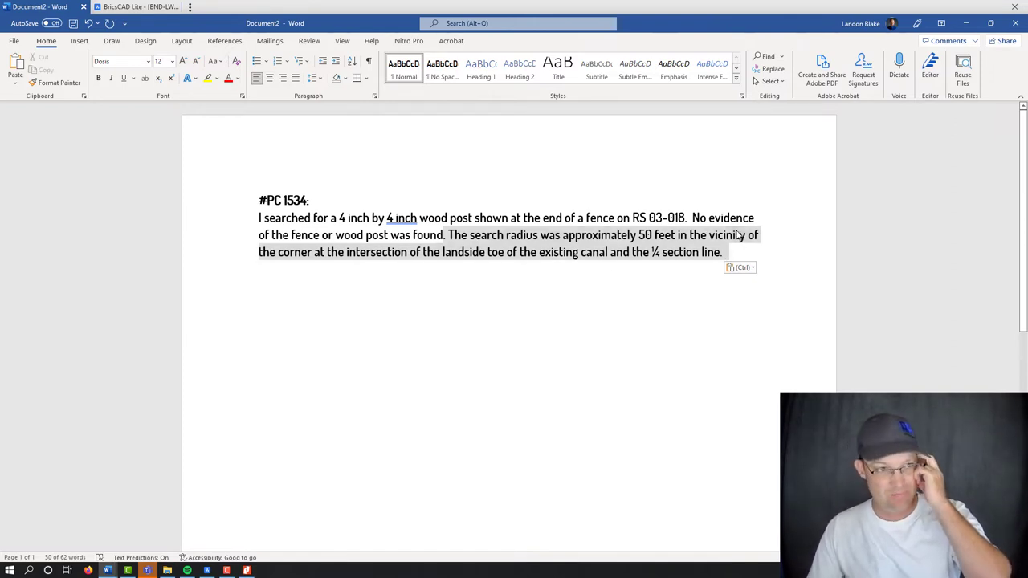
Return to the BND-LW drawing in BricsCAD and examine the corners labelled PC 1520, PC 1521, PC 1540 and PC 1541.
{"action": "left_click", "coordinate": [966, 22]}
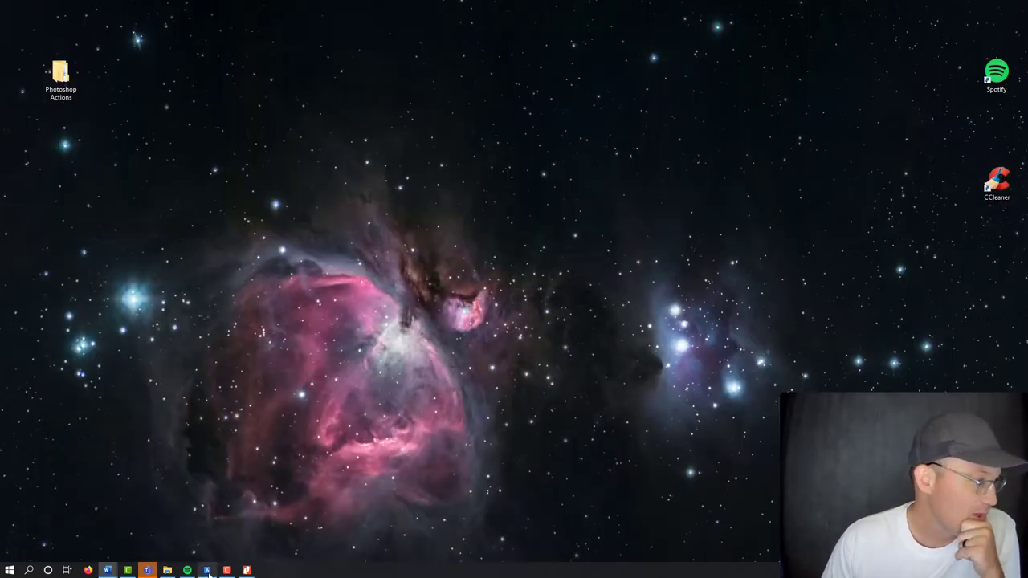
{"action": "left_click", "coordinate": [207, 571]}
{"action": "middle_click_drag", "start_coordinate": [426, 241], "coordinate": [413, 340]}
{"action": "scroll", "coordinate": [381, 263], "scroll_direction": "up", "scroll_amount": 3}
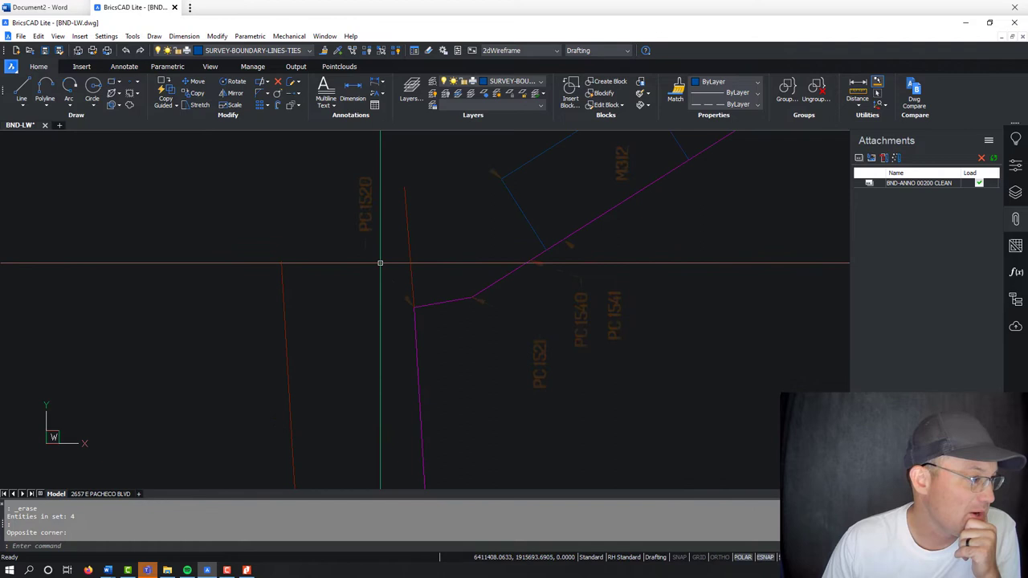
{"action": "scroll", "coordinate": [472, 307], "scroll_direction": "up", "scroll_amount": 1}
{"action": "mouse_move", "coordinate": [472, 307]}
{"action": "middle_mouse_down"}
{"action": "mouse_move", "coordinate": [449, 331]}
{"action": "mouse_move", "coordinate": [420, 335]}
{"action": "mouse_move", "coordinate": [413, 310]}
{"action": "middle_mouse_up"}
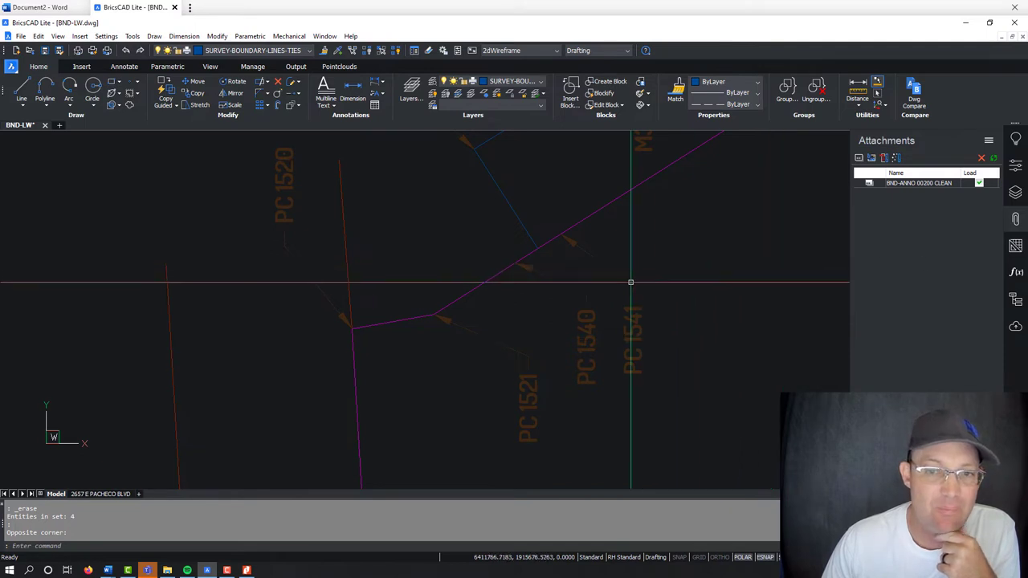
{"action": "scroll", "coordinate": [393, 328], "scroll_direction": "down", "scroll_amount": 2}
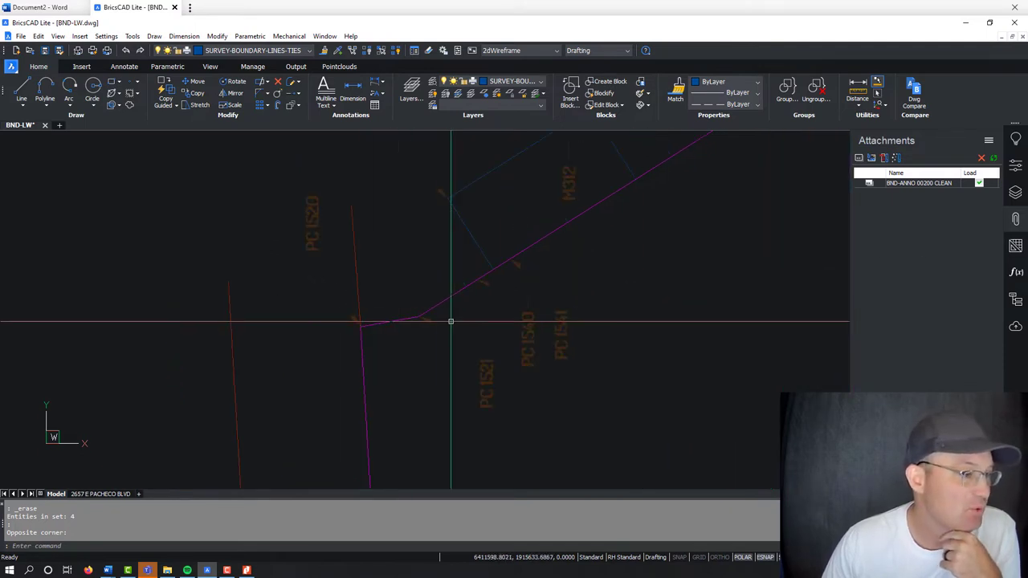
{"action": "key", "text": "Escape"}
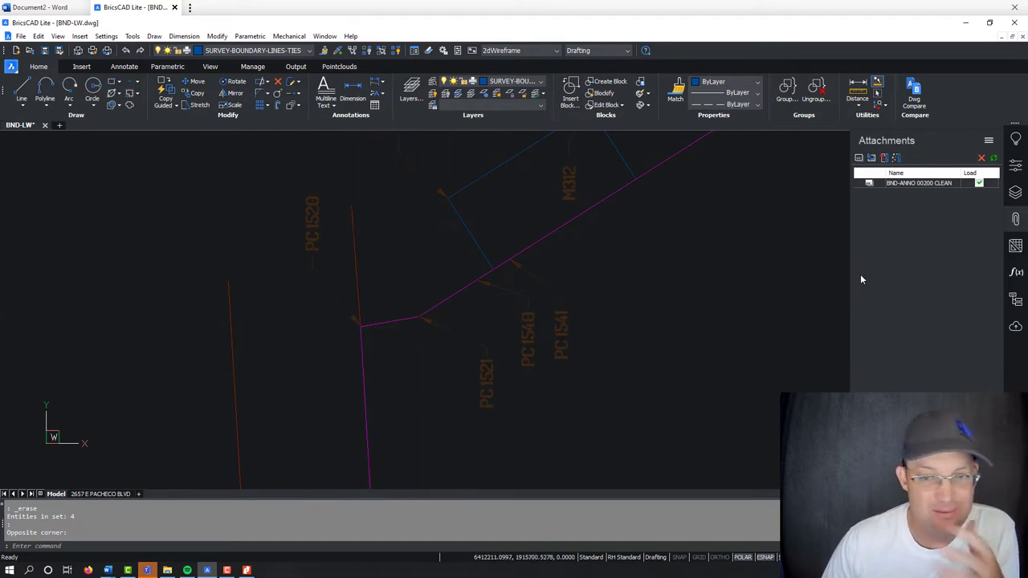
{"action": "key", "text": "alt+Tab"}
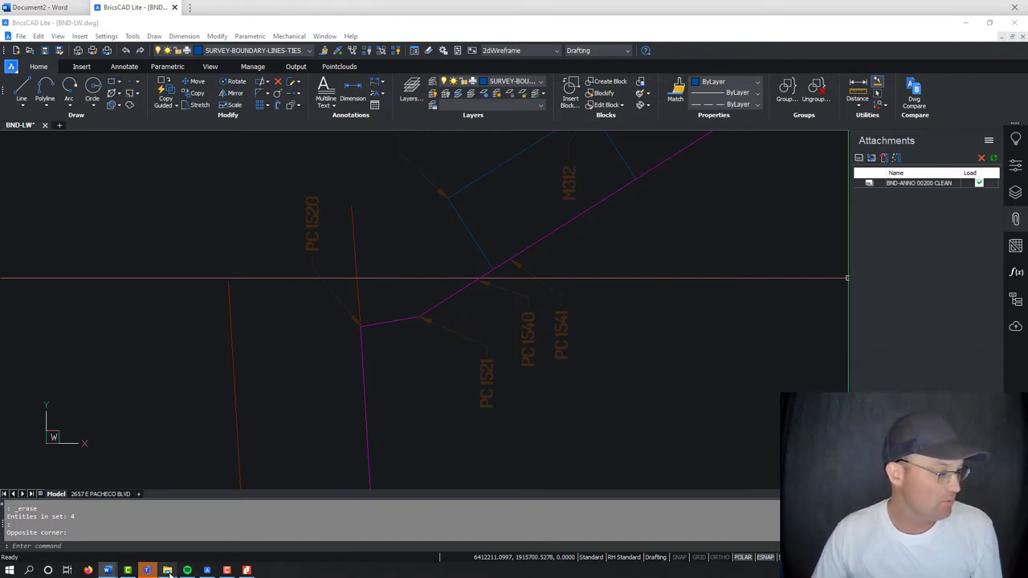
Switch to Document2 in Word and paste the PC 1520 and PC 1521 notes below the PC 1534 note.
{"action": "mouse_move", "coordinate": [114, 569]}
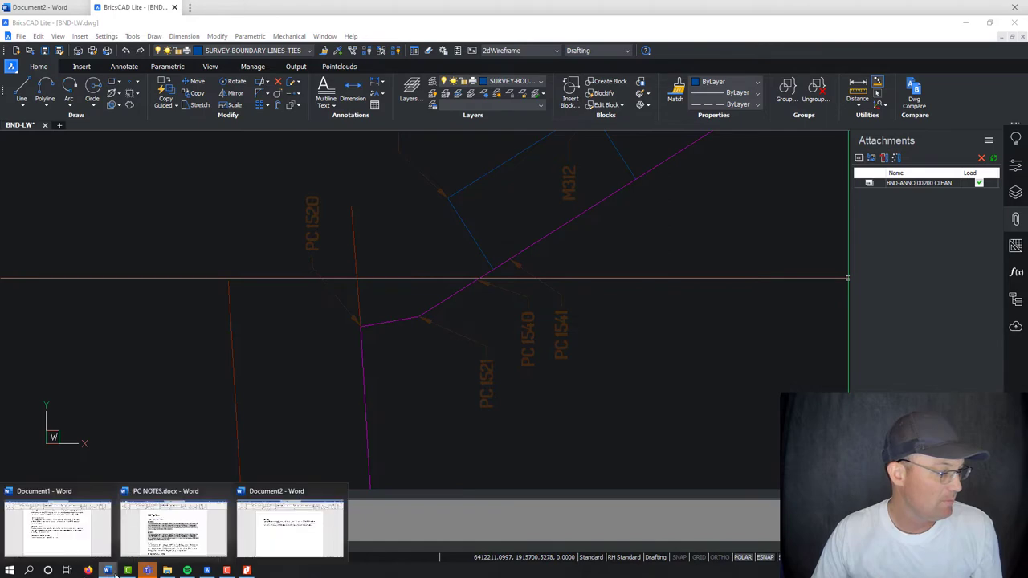
{"action": "left_click", "coordinate": [273, 526]}
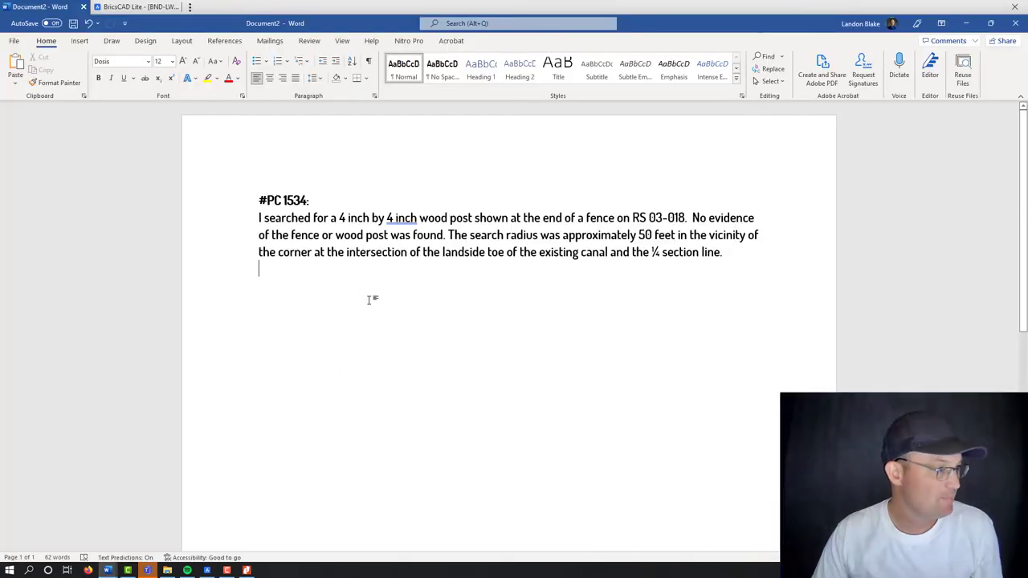
{"action": "key", "text": "ctrl+v"}
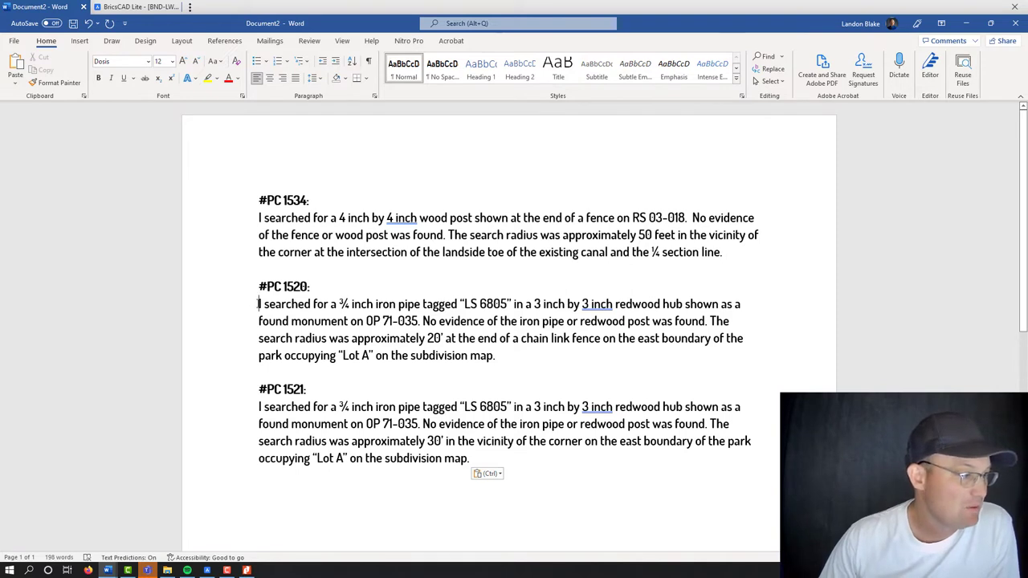
Review the PC 1520 note, highlighting the searched iron pipe and redwood hub, the search outcome, and the search radius and location.
{"action": "left_click_drag", "start_coordinate": [259, 304], "coordinate": [543, 304]}
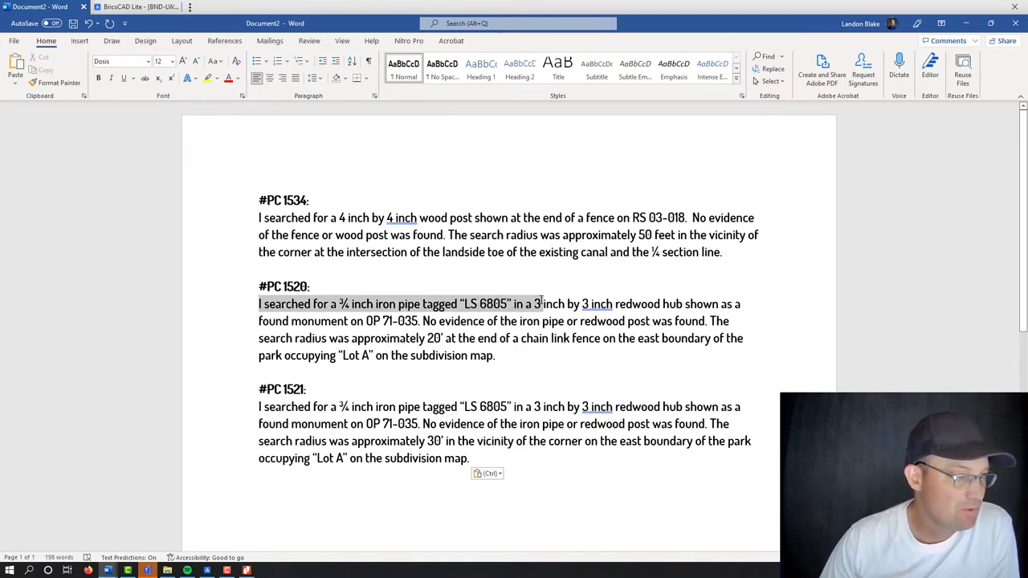
{"action": "left_click_drag", "start_coordinate": [543, 303], "coordinate": [712, 300]}
{"action": "left_click_drag", "start_coordinate": [365, 320], "coordinate": [694, 318]}
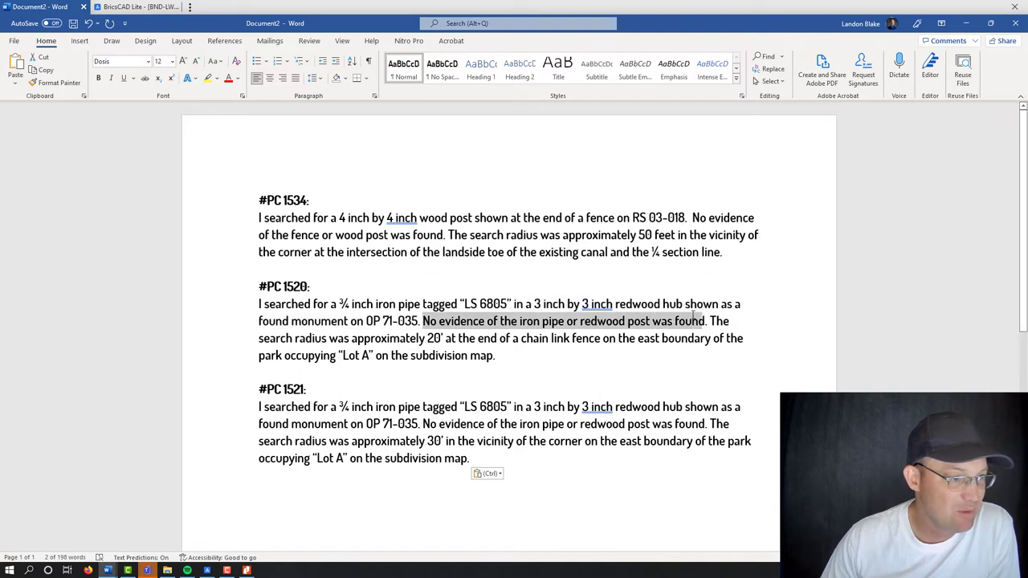
{"action": "left_click", "coordinate": [666, 372]}
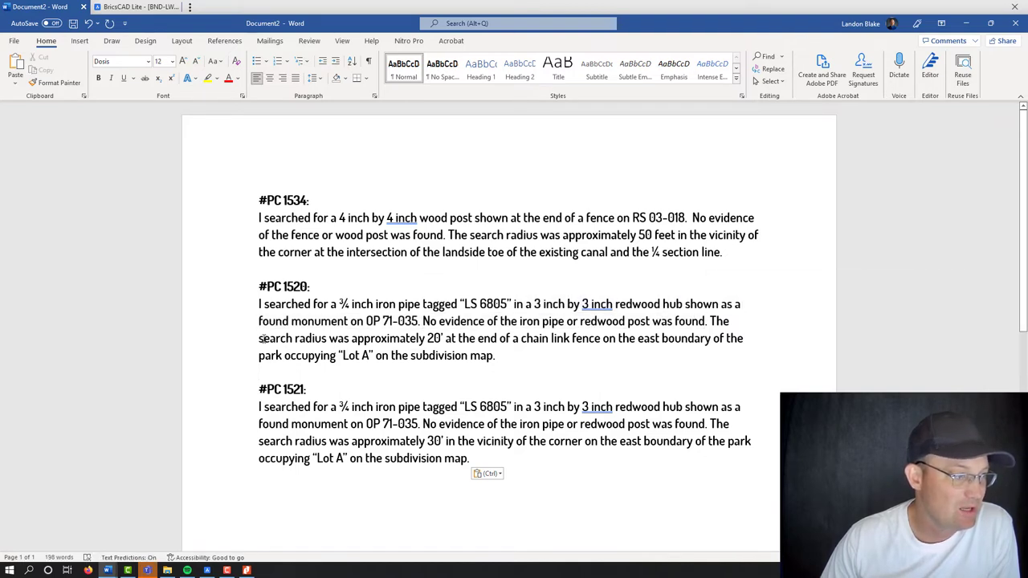
{"action": "left_click_drag", "start_coordinate": [263, 338], "coordinate": [558, 367]}
{"action": "left_click_drag", "start_coordinate": [356, 374], "coordinate": [359, 355]}
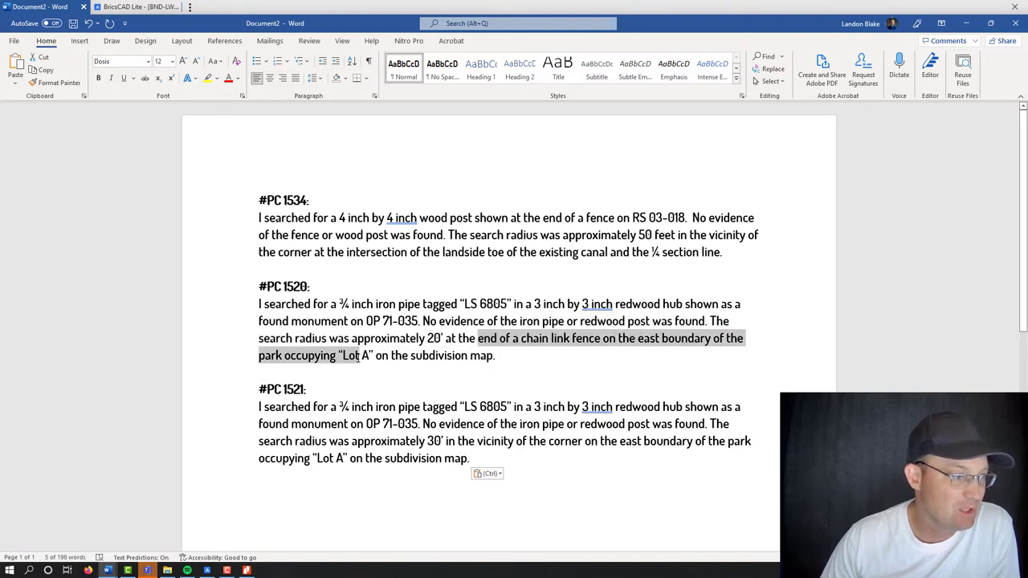
{"action": "left_click", "coordinate": [502, 361]}
Highlight the OP 71-035 map reference in the PC 1520 note to examine the cited record.
{"action": "left_click_drag", "start_coordinate": [368, 321], "coordinate": [418, 321]}
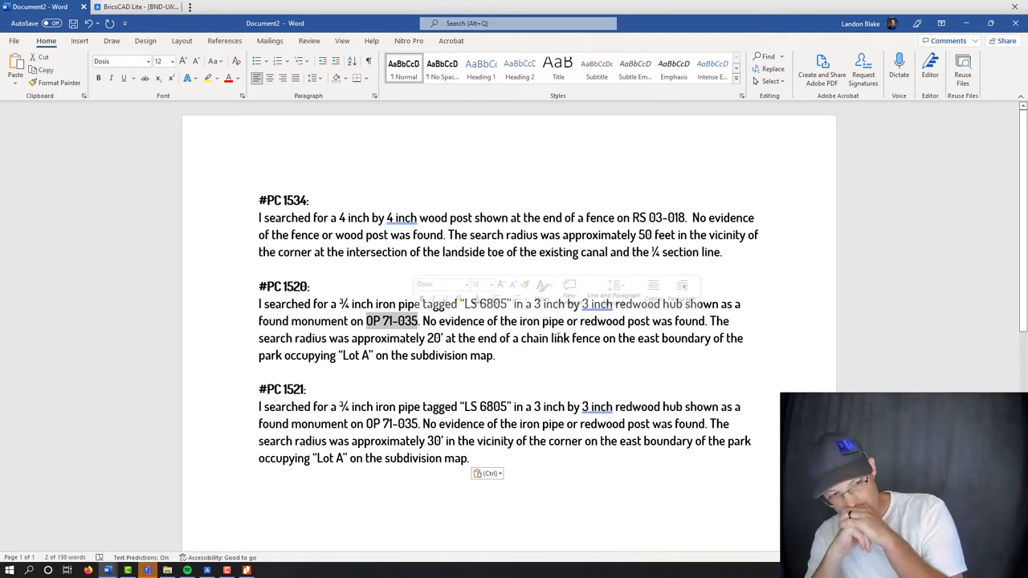
{"action": "left_click", "coordinate": [731, 383]}
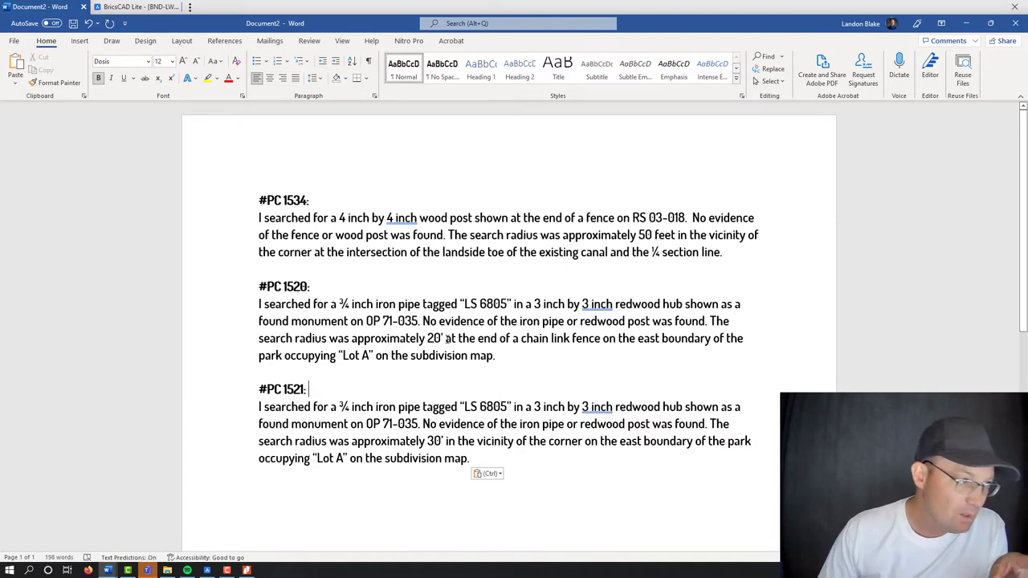
{"action": "left_click_drag", "start_coordinate": [365, 321], "coordinate": [418, 322]}
{"action": "left_click", "coordinate": [366, 321]}
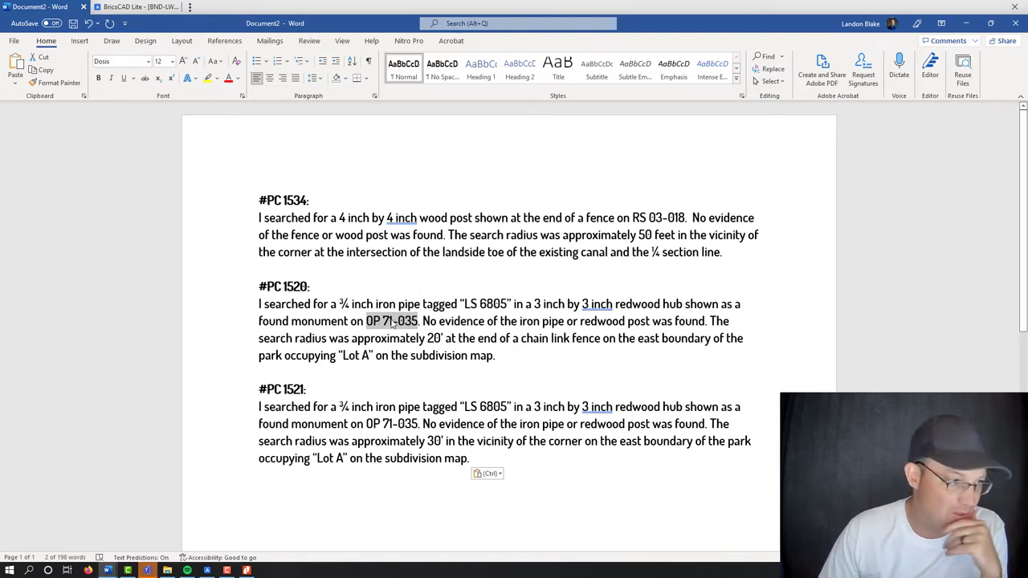
{"action": "left_click", "coordinate": [496, 355]}
Review the search area in the PC 1521 note and replace "east" with "south" in its description of the park boundary.
{"action": "scroll", "coordinate": [507, 355], "scroll_direction": "down", "scroll_amount": 2}
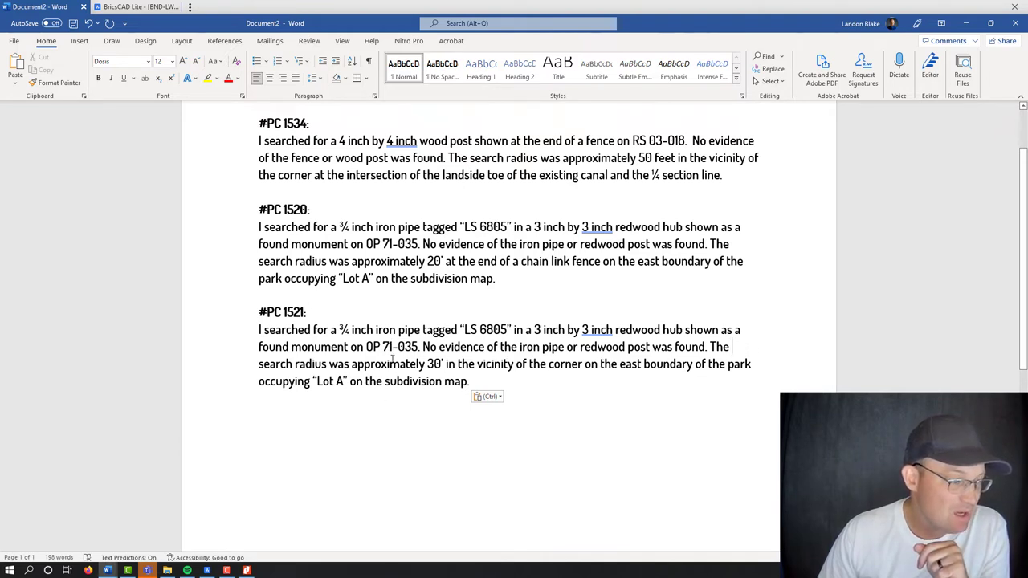
{"action": "left_click_drag", "start_coordinate": [353, 364], "coordinate": [727, 364]}
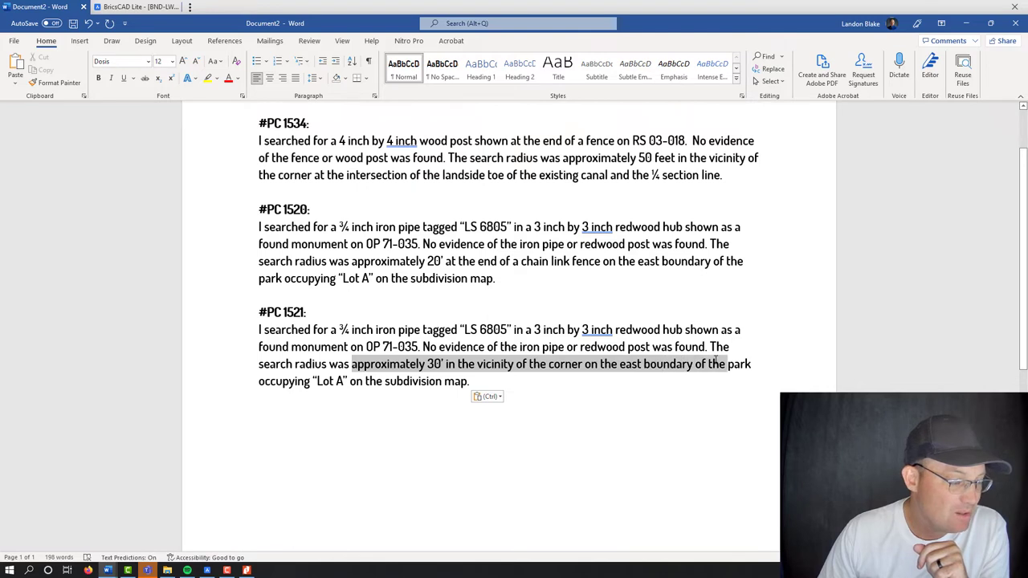
{"action": "left_click", "coordinate": [628, 383]}
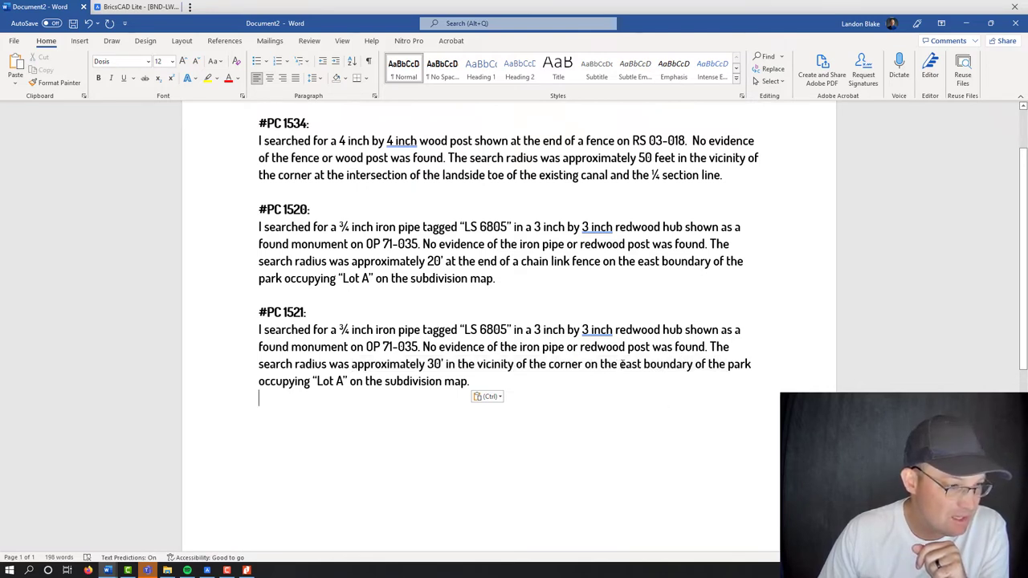
{"action": "left_click_drag", "start_coordinate": [621, 364], "coordinate": [645, 364]}
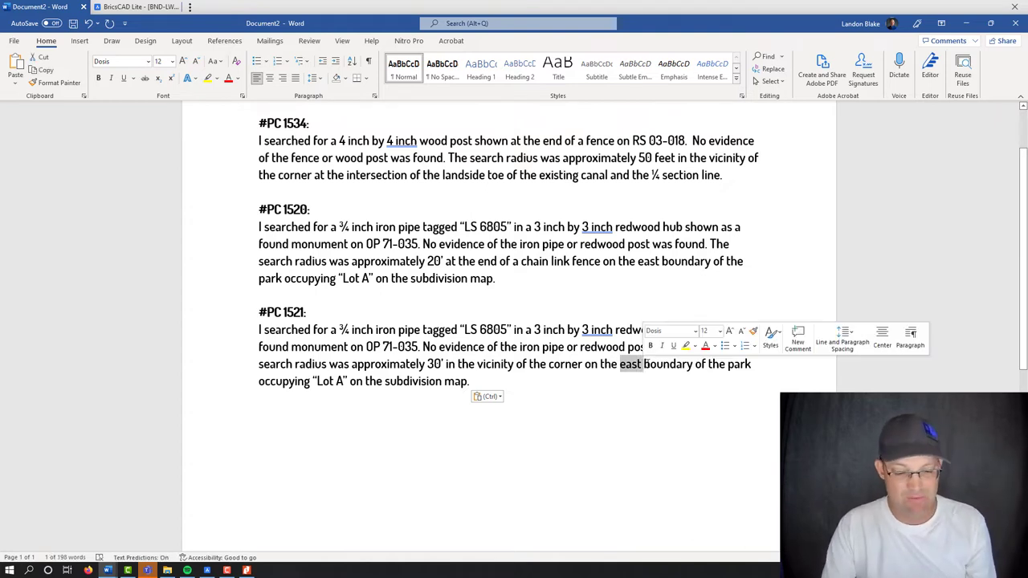
{"action": "type", "text": "south"}
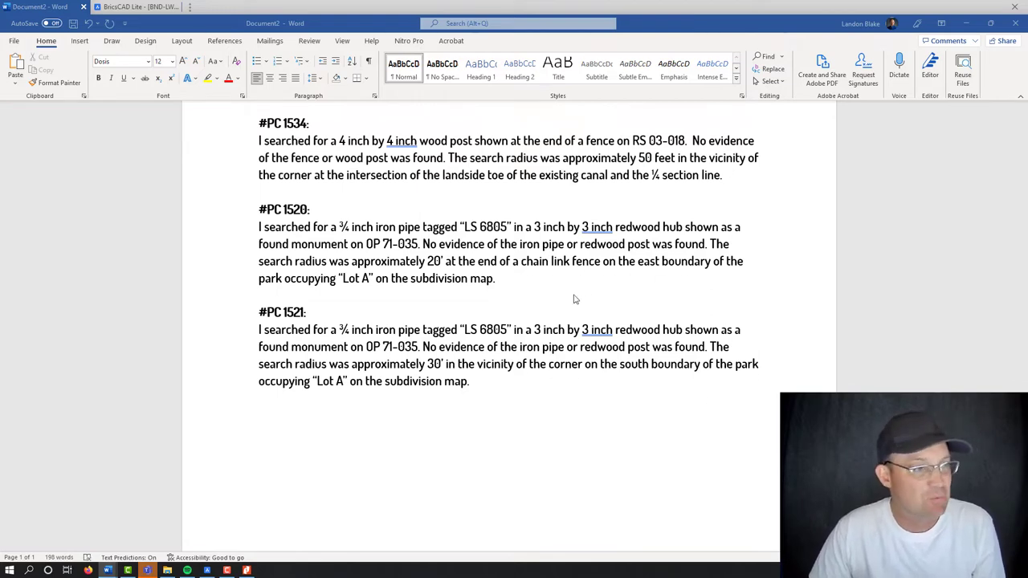
Switch to the BND-LW drawing in BricsCAD and examine the corners labelled PC 1540 and PC 1541.
{"action": "left_click", "coordinate": [974, 27]}
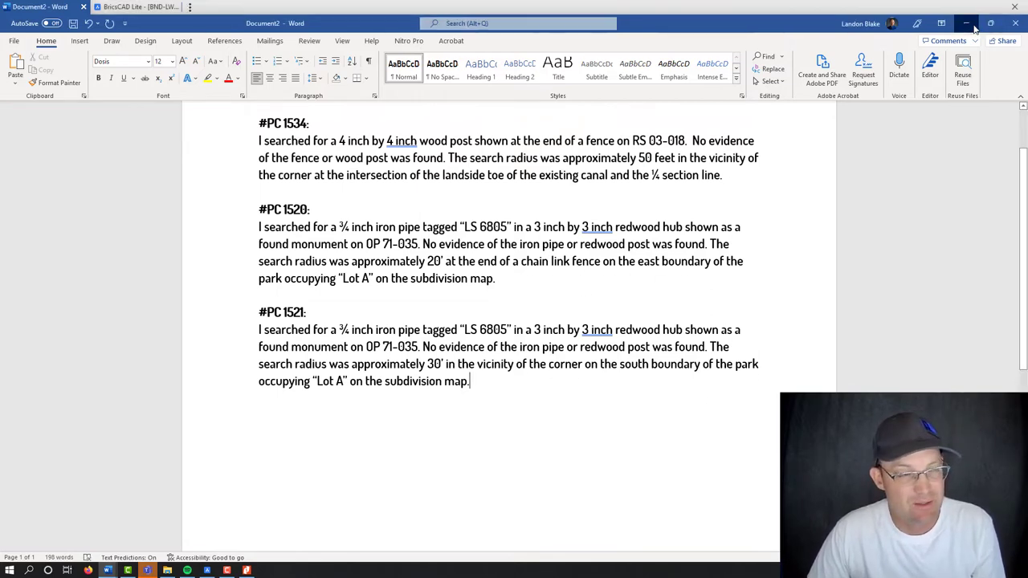
{"action": "left_click", "coordinate": [974, 28]}
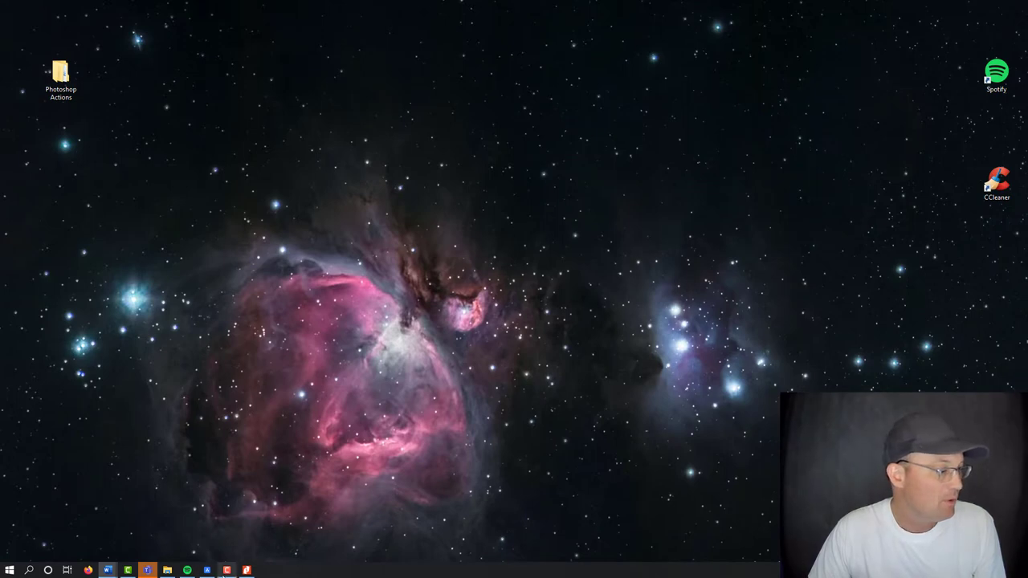
{"action": "left_click", "coordinate": [207, 570]}
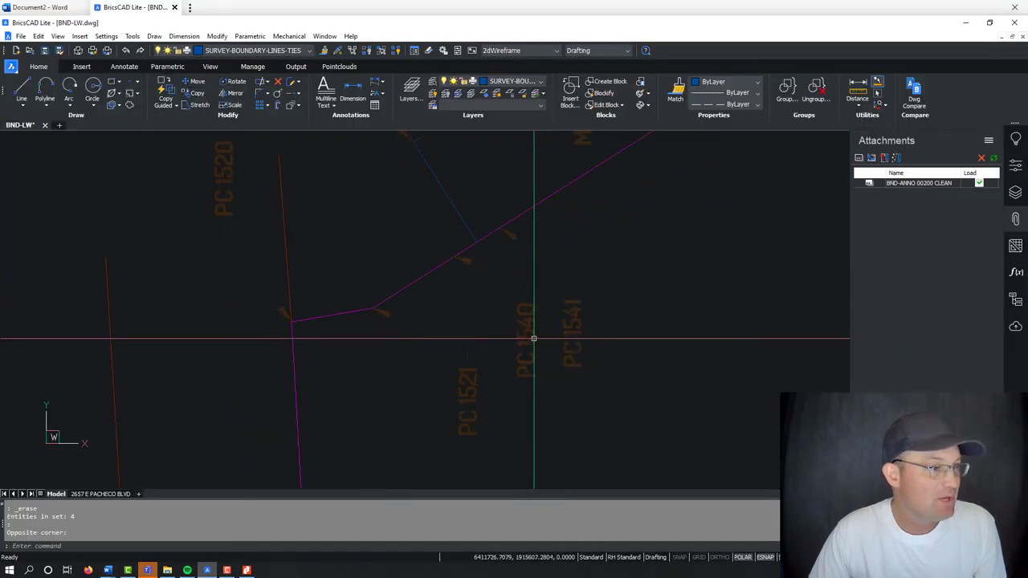
{"action": "middle_click_drag", "start_coordinate": [563, 361], "coordinate": [527, 426]}
{"action": "scroll", "coordinate": [551, 387], "scroll_direction": "down", "scroll_amount": 2}
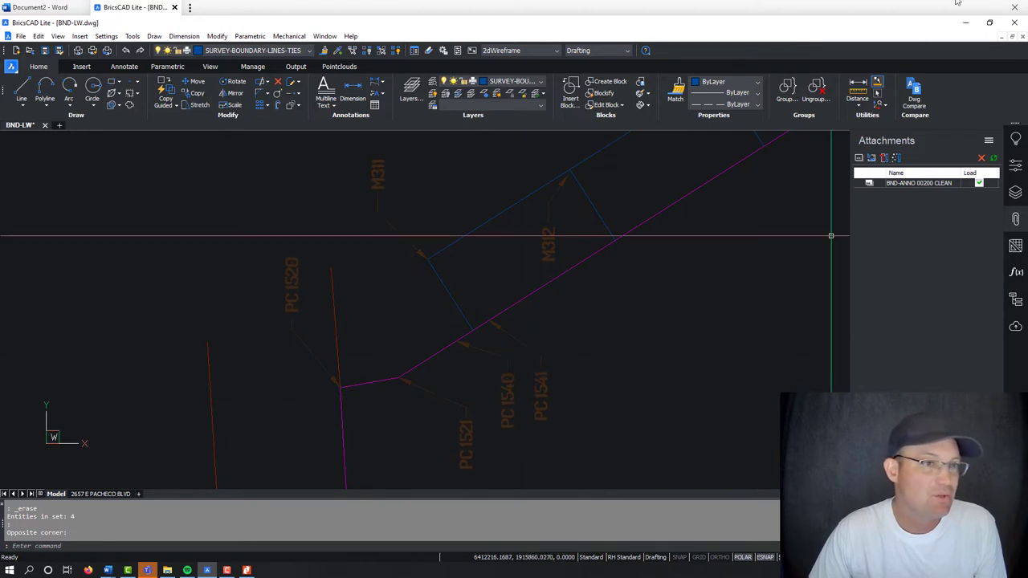
Return to Document2 in Word and paste the combined PC 1540 and PC #1541 note below the PC 1521 note.
{"action": "left_click", "coordinate": [965, 22]}
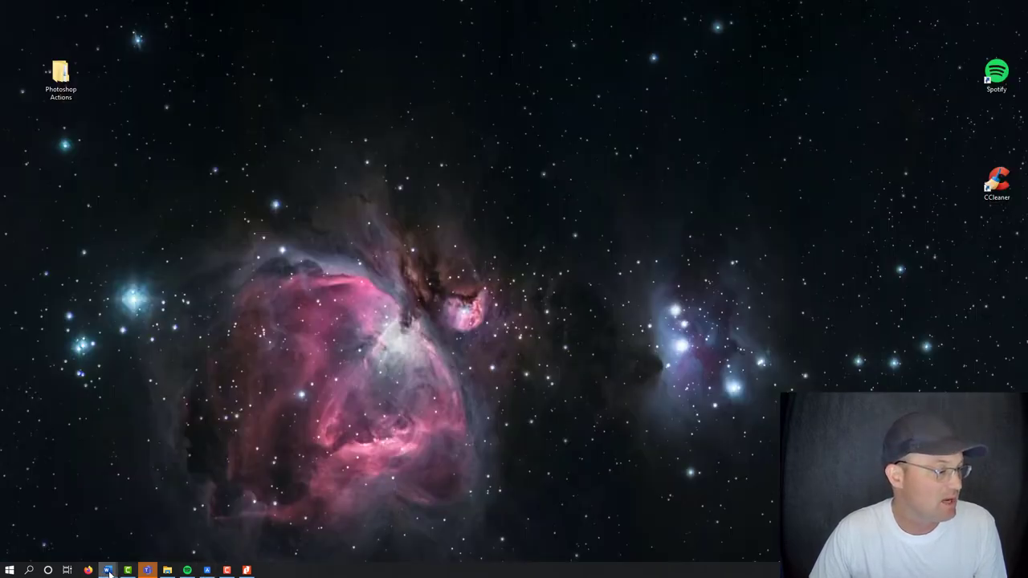
{"action": "mouse_move", "coordinate": [108, 572]}
{"action": "left_click", "coordinate": [62, 522]}
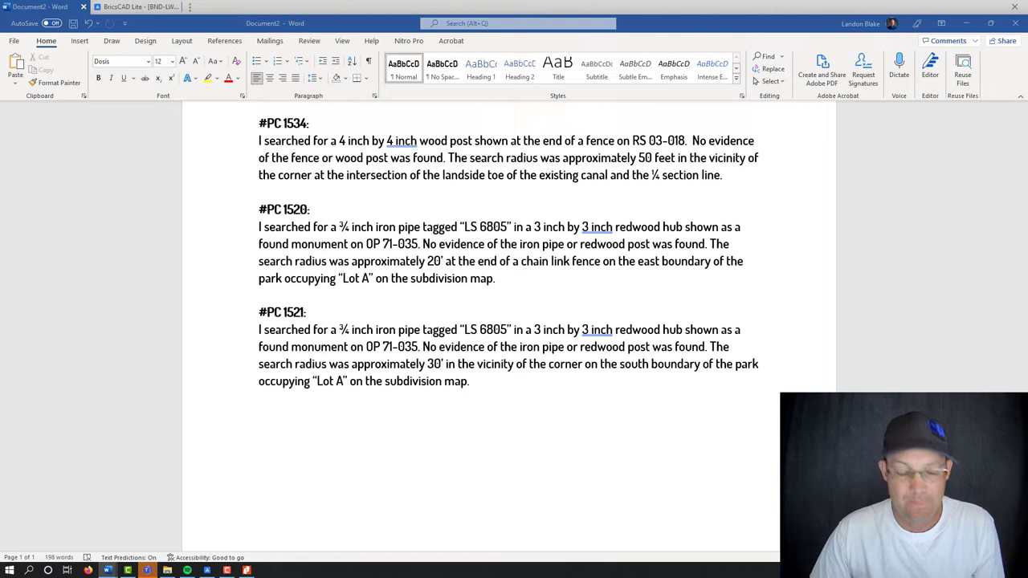
{"action": "left_click", "coordinate": [472, 380]}
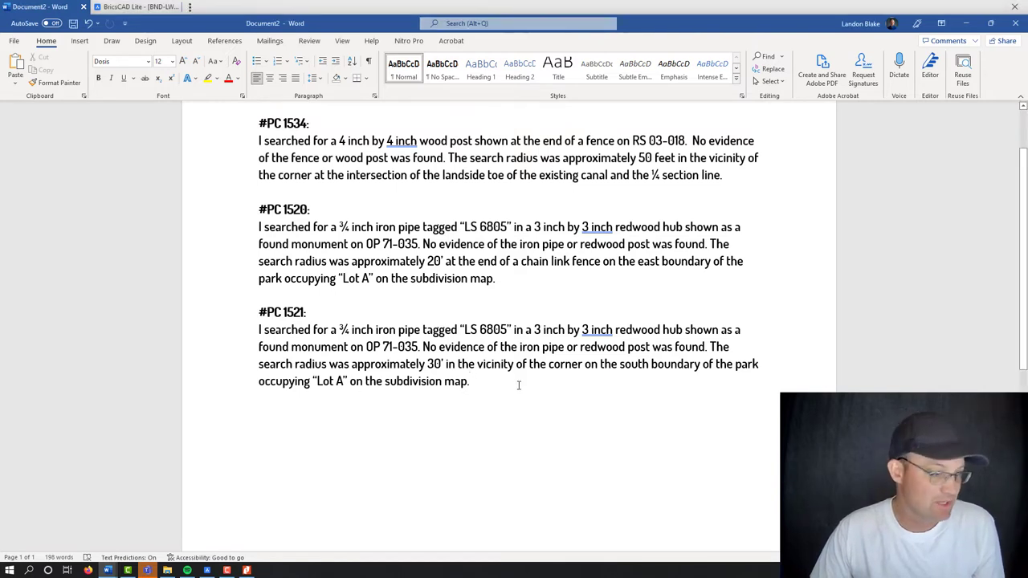
{"action": "key", "text": "Return"}
{"action": "key", "text": "Return"}
{"action": "type", "text": "#PC 1540 and PC #1541: I searched for a ¾ inch iron pipe tagged \"LS 7788\" shown as a set monument on OP 71-035. No evidence of the iron pipe was found. The search radius was approximately 10’ at the back of sidewalk on Via Palermo."}
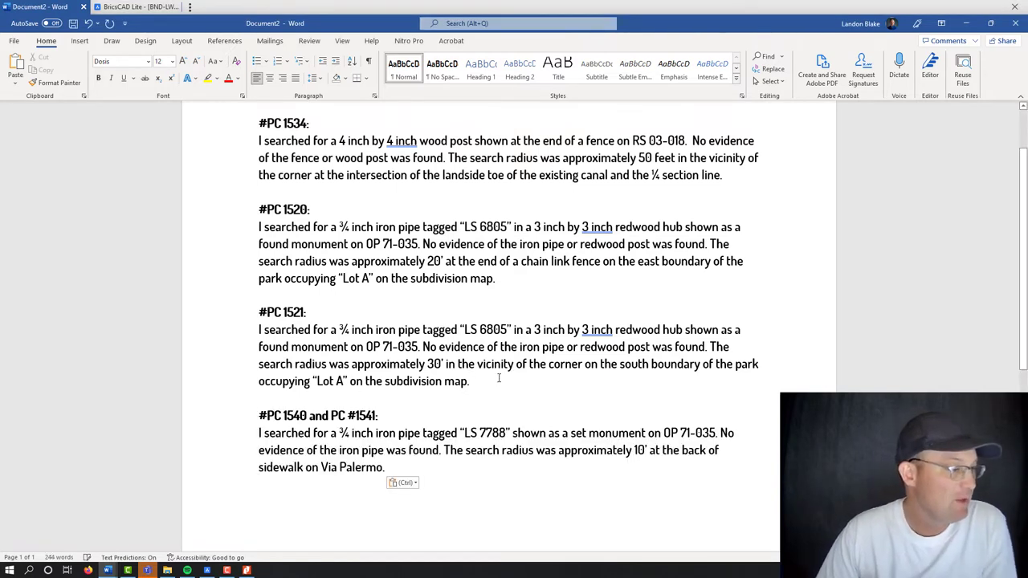
Review the PC 1540 and PC #1541 note, highlighting the searched iron pipe, the OP 71-035 reference, the search radius and the Via Palermo location.
{"action": "scroll", "coordinate": [238, 371], "scroll_direction": "down", "scroll_amount": 2}
{"action": "left_click_drag", "start_coordinate": [258, 355], "coordinate": [507, 356]}
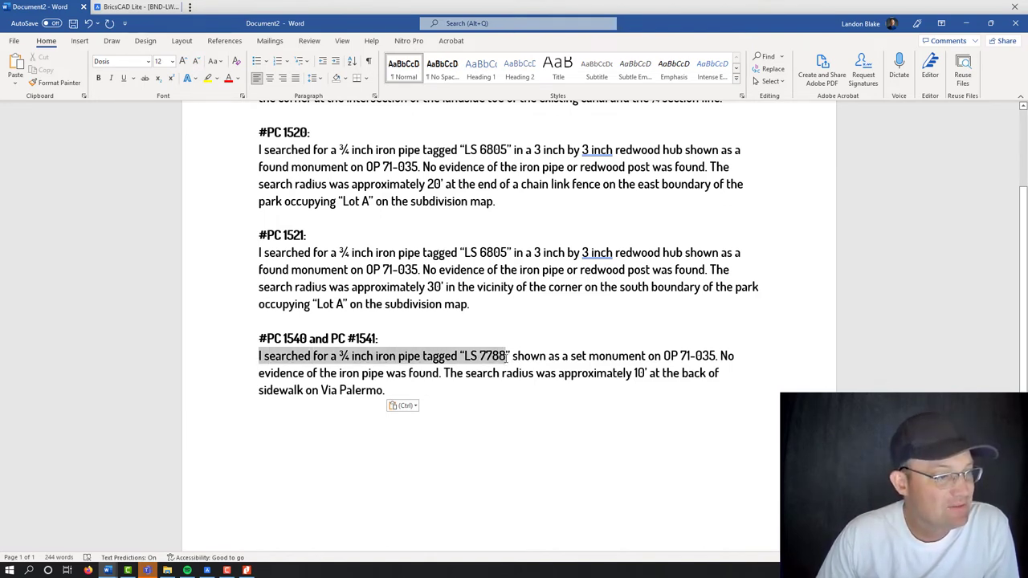
{"action": "left_click", "coordinate": [679, 359]}
{"action": "left_click_drag", "start_coordinate": [664, 355], "coordinate": [716, 355]}
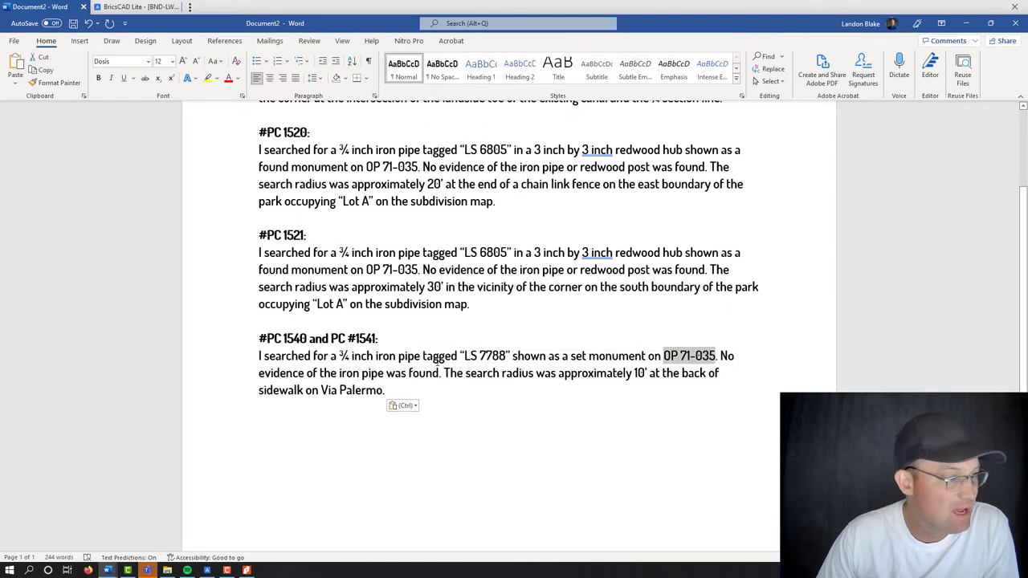
{"action": "left_click_drag", "start_coordinate": [259, 373], "coordinate": [688, 379]}
{"action": "left_click", "coordinate": [259, 423]}
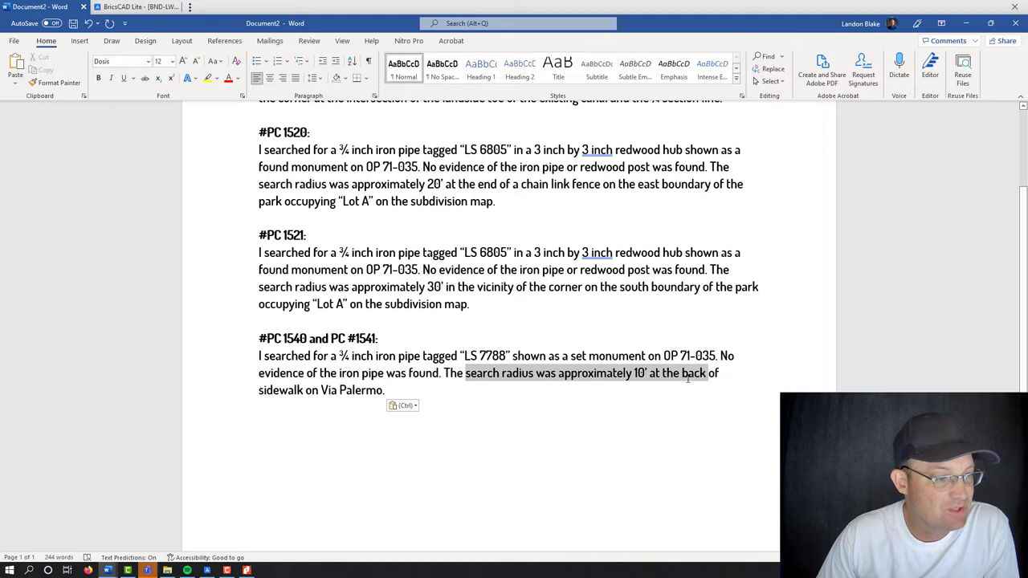
{"action": "left_click", "coordinate": [300, 404]}
{"action": "left_click", "coordinate": [353, 394]}
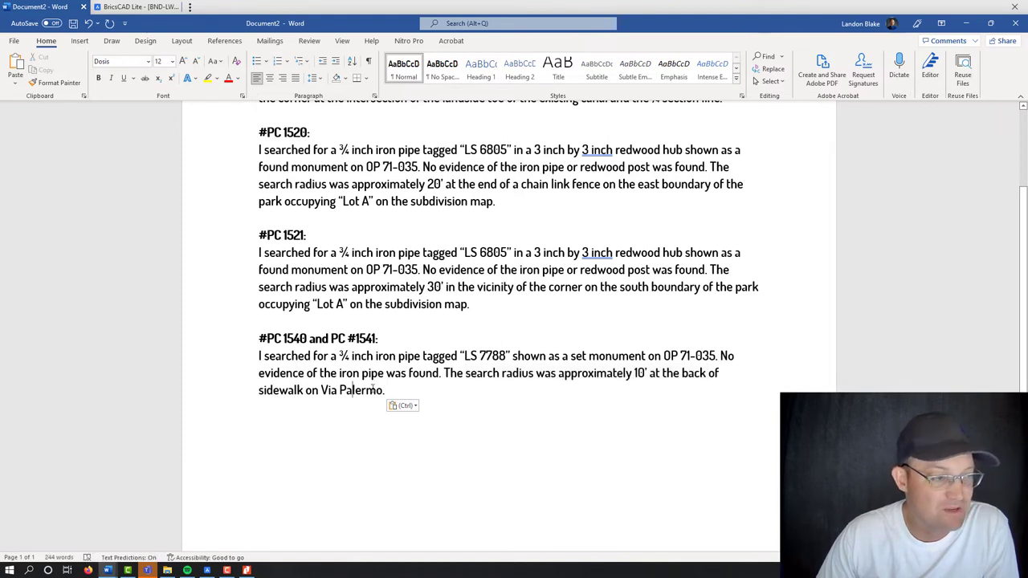
{"action": "left_click", "coordinate": [426, 377]}
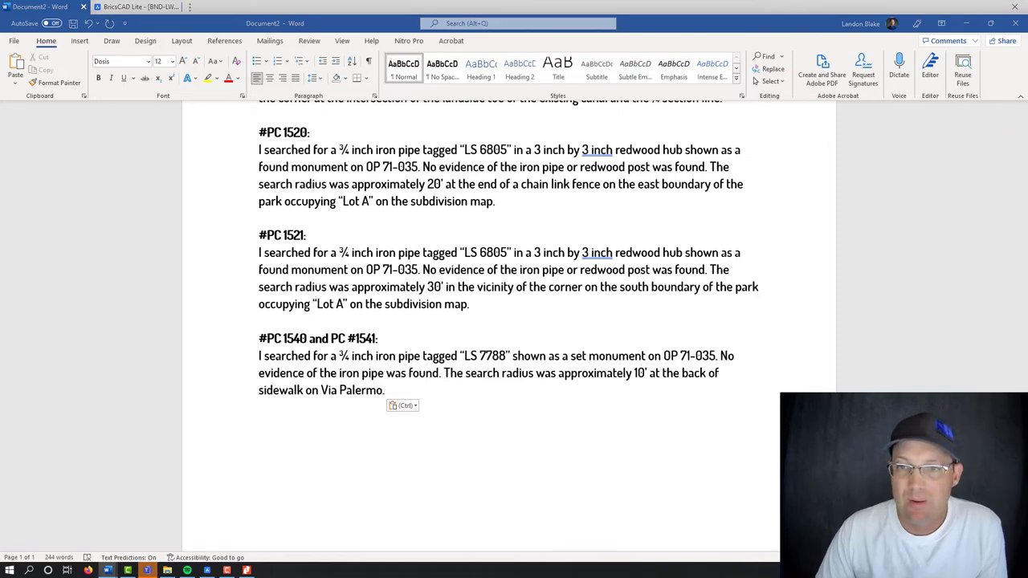
Switch to the BND-LW drawing in BricsCAD and examine the corner labelled PC 1522, selecting the diagonal boundary line that ends there.
{"action": "left_click", "coordinate": [207, 570]}
{"action": "middle_click_drag", "start_coordinate": [600, 294], "coordinate": [380, 356]}
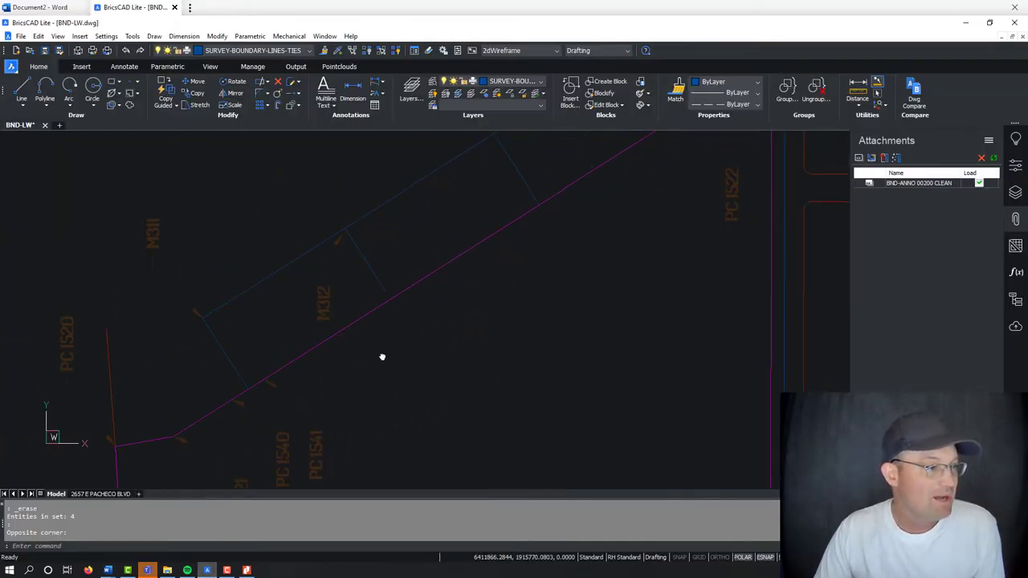
{"action": "scroll", "coordinate": [413, 326], "scroll_direction": "down", "scroll_amount": 3}
{"action": "middle_click_drag", "start_coordinate": [521, 276], "coordinate": [483, 317]}
{"action": "scroll", "coordinate": [555, 231], "scroll_direction": "up", "scroll_amount": 4}
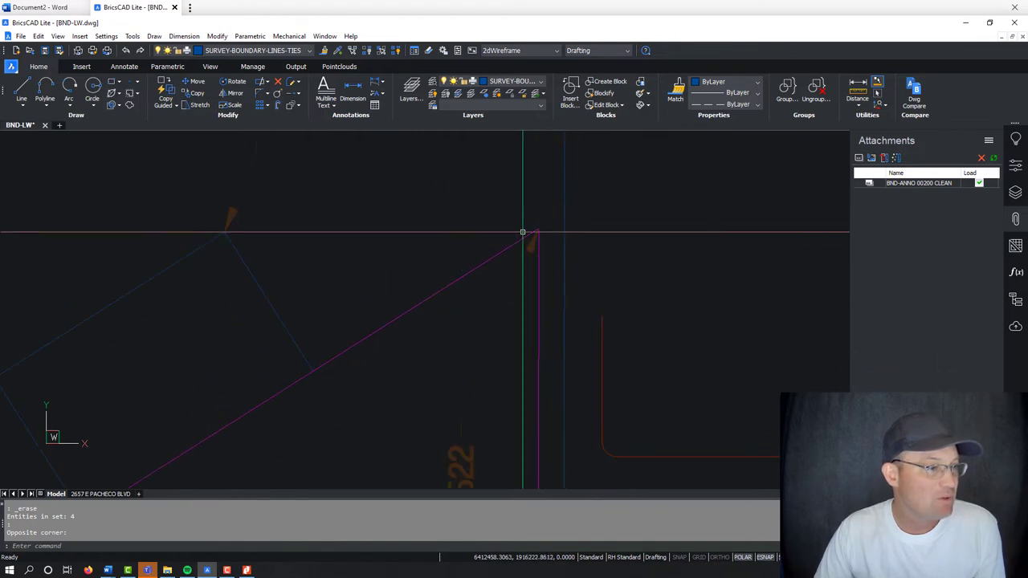
{"action": "scroll", "coordinate": [540, 239], "scroll_direction": "down", "scroll_amount": 1}
{"action": "key", "text": "alt+Tab"}
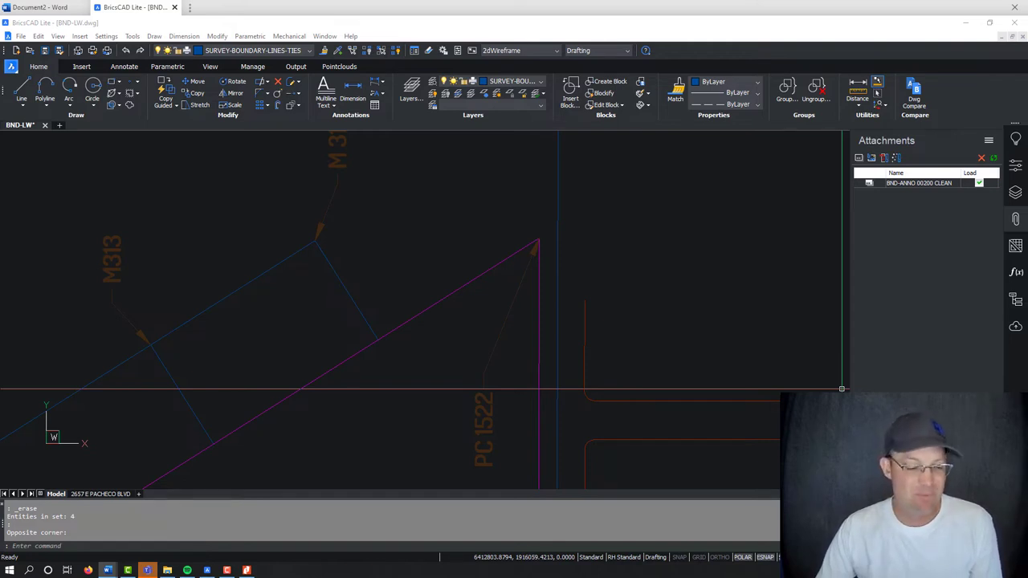
{"action": "scroll", "coordinate": [455, 264], "scroll_direction": "down", "scroll_amount": 3}
{"action": "left_click", "coordinate": [445, 280]}
{"action": "left_click", "coordinate": [433, 234]}
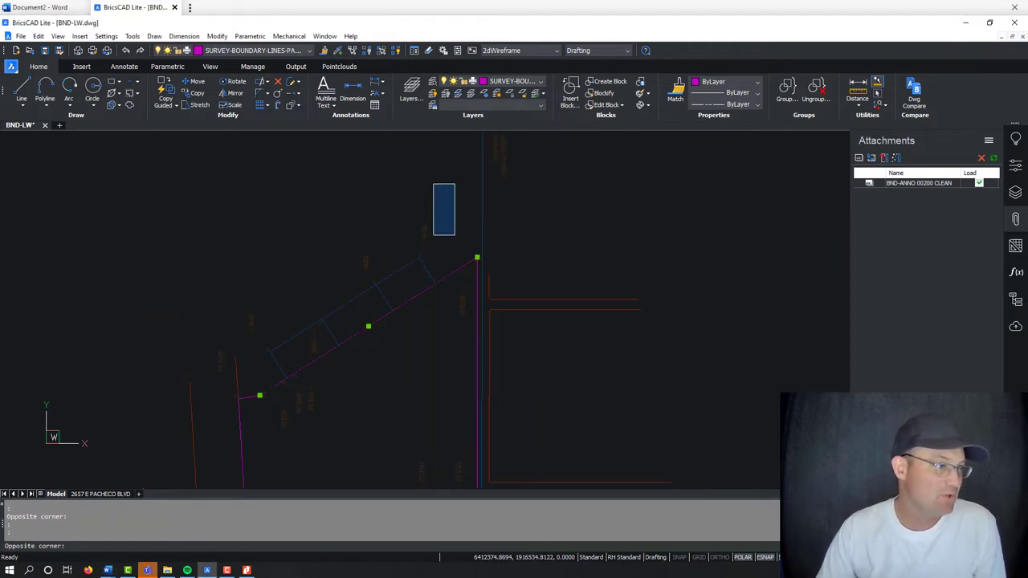
{"action": "left_click", "coordinate": [455, 184]}
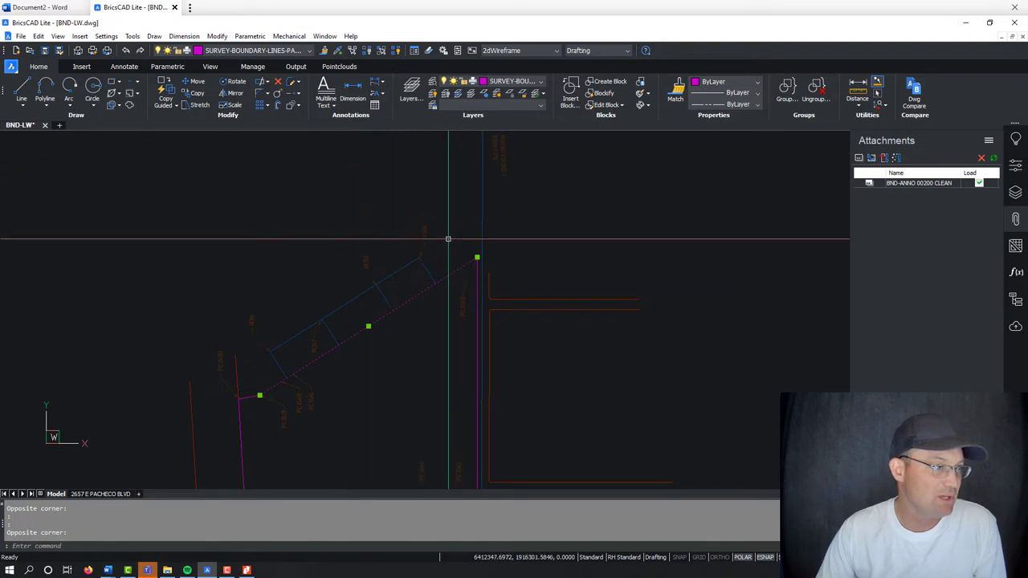
Return to Document2 in Word and paste the PC 1522 note below the PC 1540 and PC #1541 note.
{"action": "left_click", "coordinate": [965, 22]}
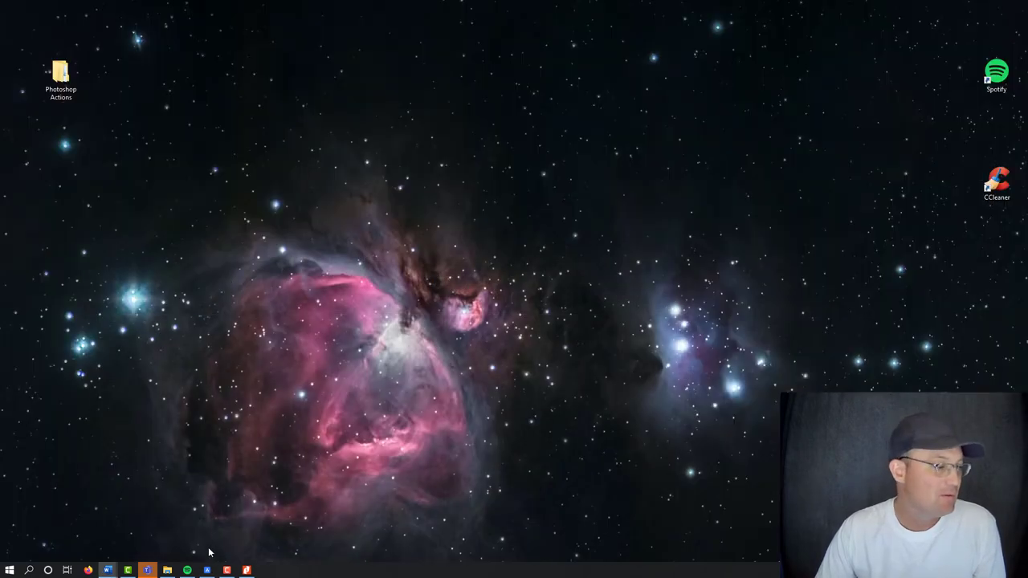
{"action": "left_click", "coordinate": [107, 570]}
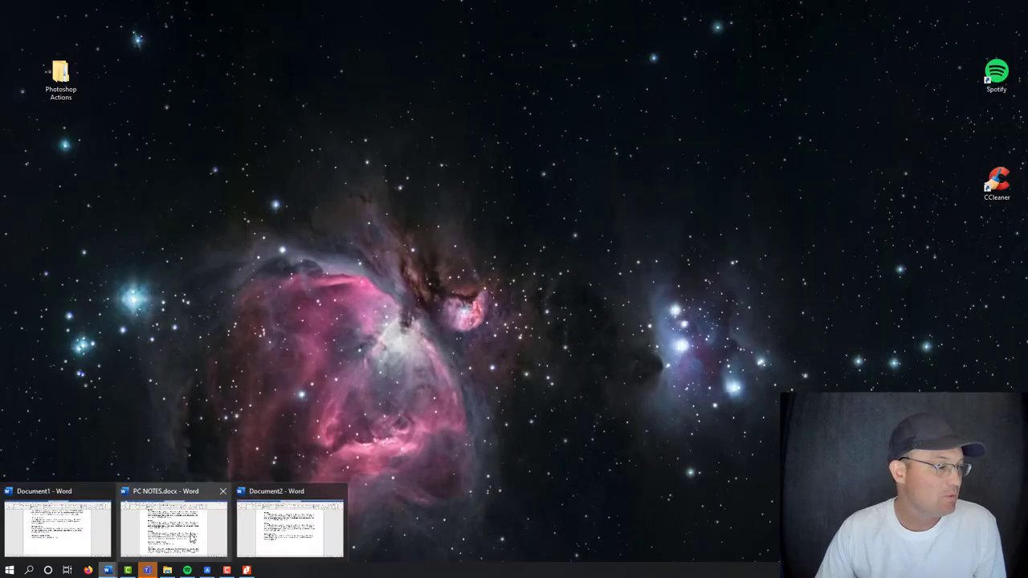
{"action": "left_click", "coordinate": [277, 535]}
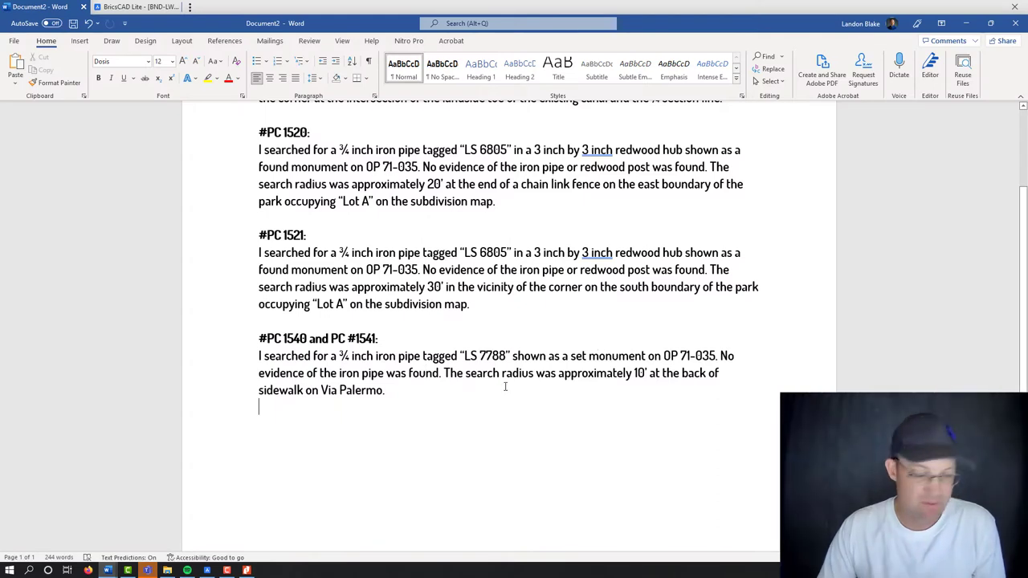
{"action": "type", "text": "#PC 1522: I searched for a ¾ inch iron pipe tagged \"LS 6805\" in a 3 inch by 3 inch redwood hub shown as a found monument on OP 71-035. No evidence of the iron pipe or redwood post was found. The search radius was approximately 20’ in the vicinity of the corner on the east side of the Jenson Road right-of-way. Monument was likely destroyed by road improvements."}
{"action": "scroll", "coordinate": [433, 321], "scroll_direction": "down", "scroll_amount": 3}
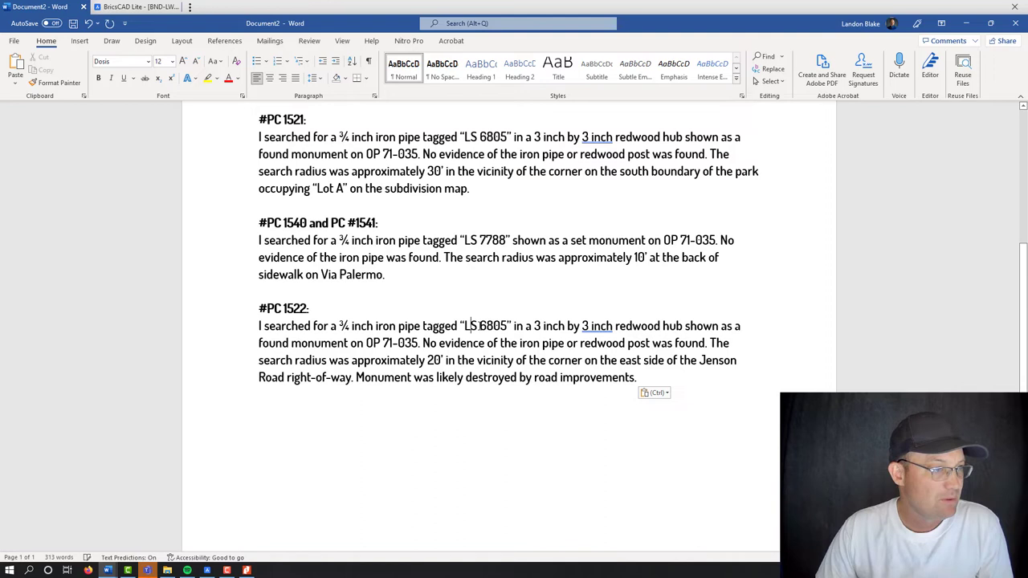
Check the LS 6805 tag in the PC 1522 note and correct its map reference to OP 71-039.
{"action": "left_click_drag", "start_coordinate": [480, 326], "coordinate": [509, 325]}
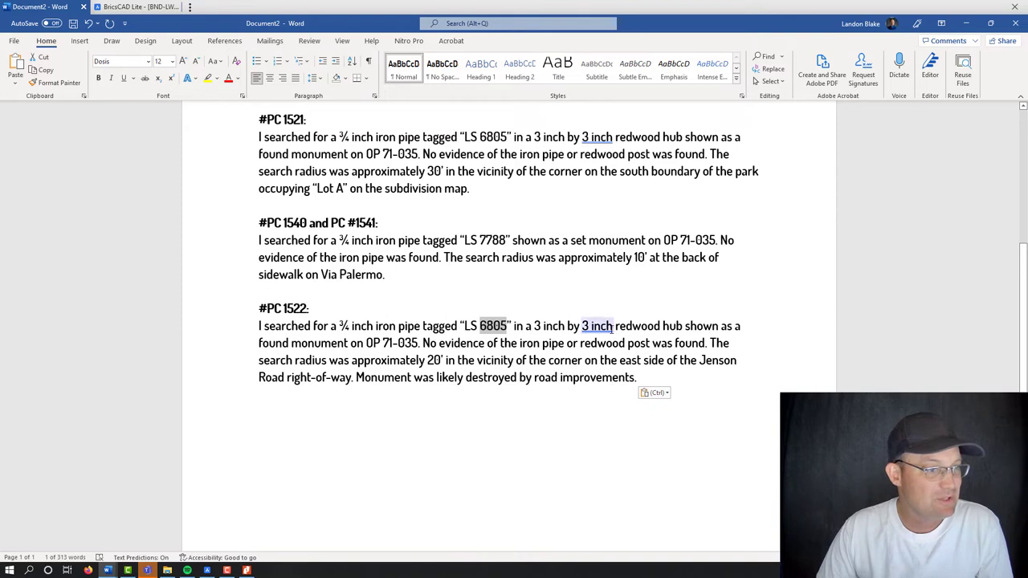
{"action": "left_click", "coordinate": [417, 343]}
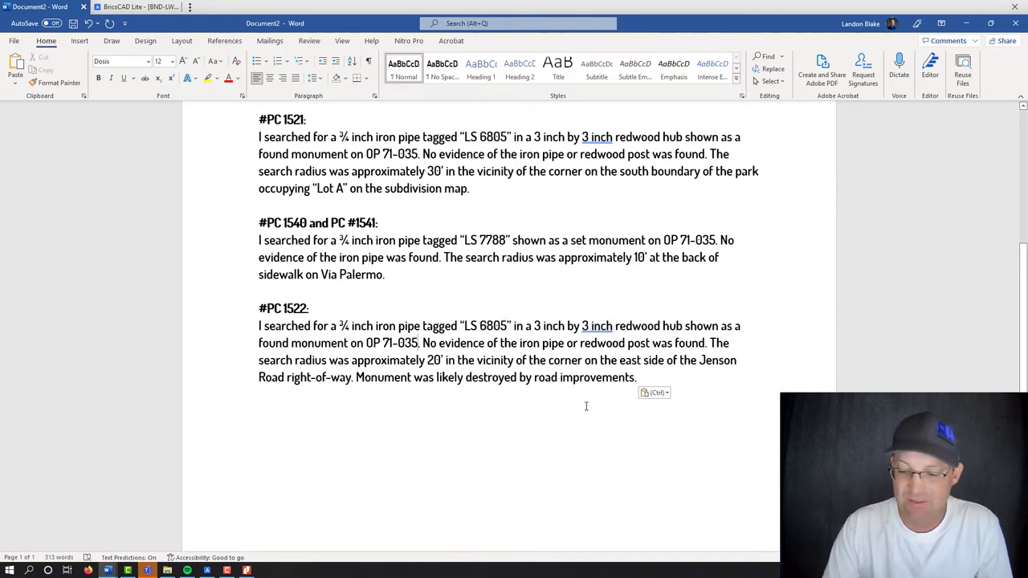
{"action": "key", "text": "BackSpace"}
{"action": "type", "text": "9"}
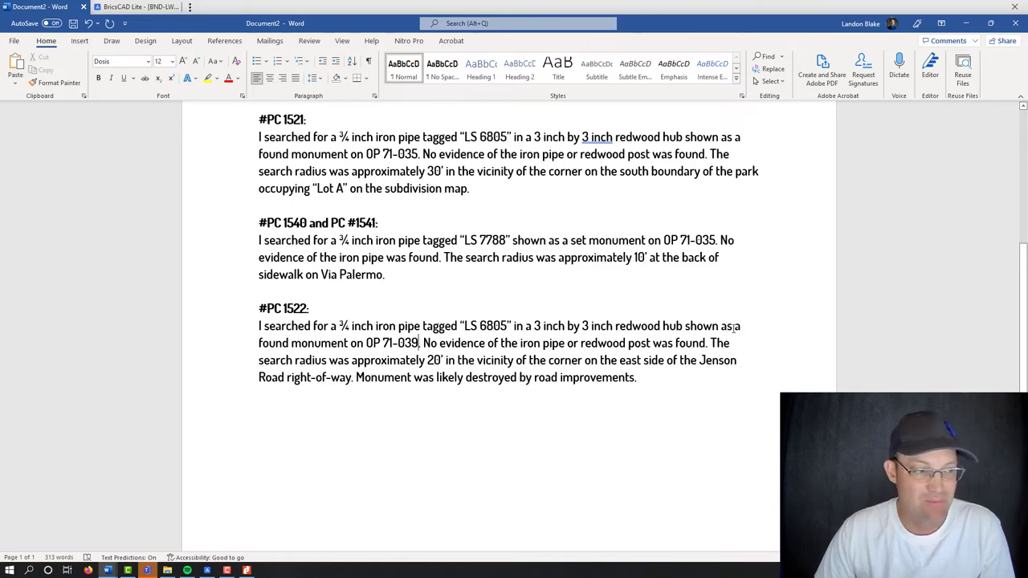
Switch to the BND-LW drawing in BricsCAD, clear the boundary line selection and examine the PC 1522 corner up close.
{"action": "left_click", "coordinate": [969, 26]}
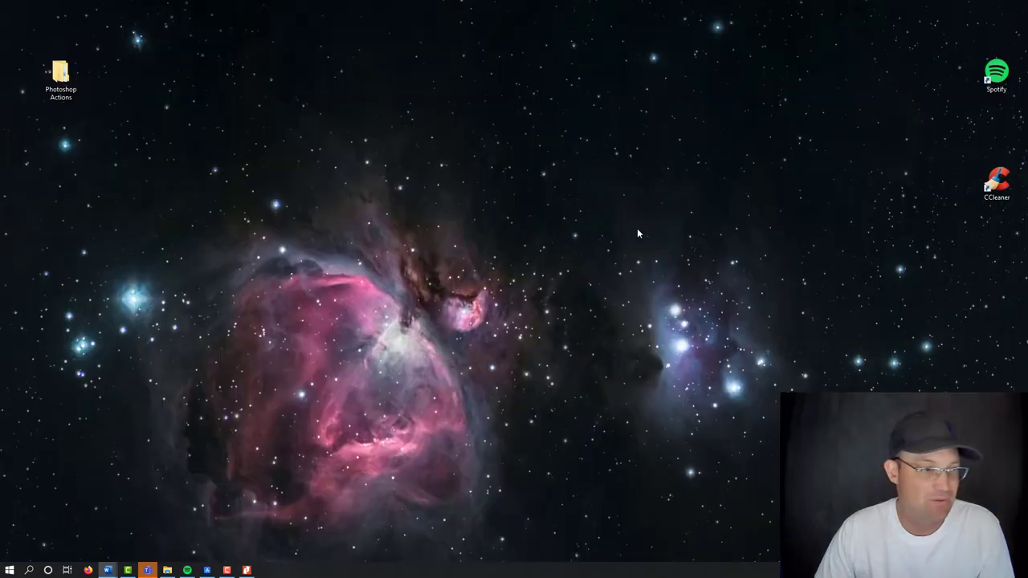
{"action": "left_click", "coordinate": [207, 571]}
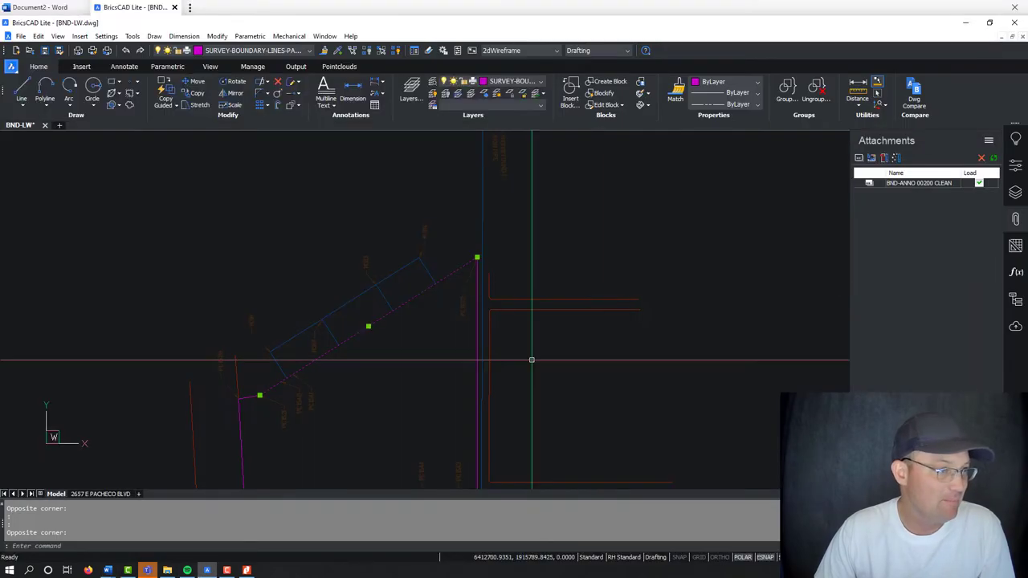
{"action": "scroll", "coordinate": [482, 273], "scroll_direction": "up", "scroll_amount": 3}
{"action": "scroll", "coordinate": [487, 281], "scroll_direction": "up", "scroll_amount": 5}
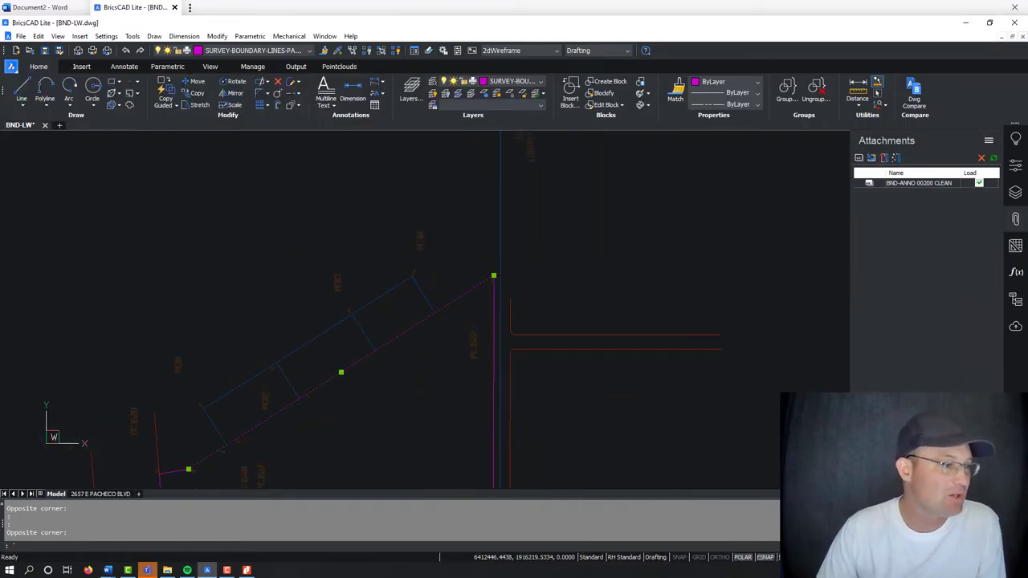
{"action": "key", "text": "Escape"}
{"action": "key", "text": "Escape"}
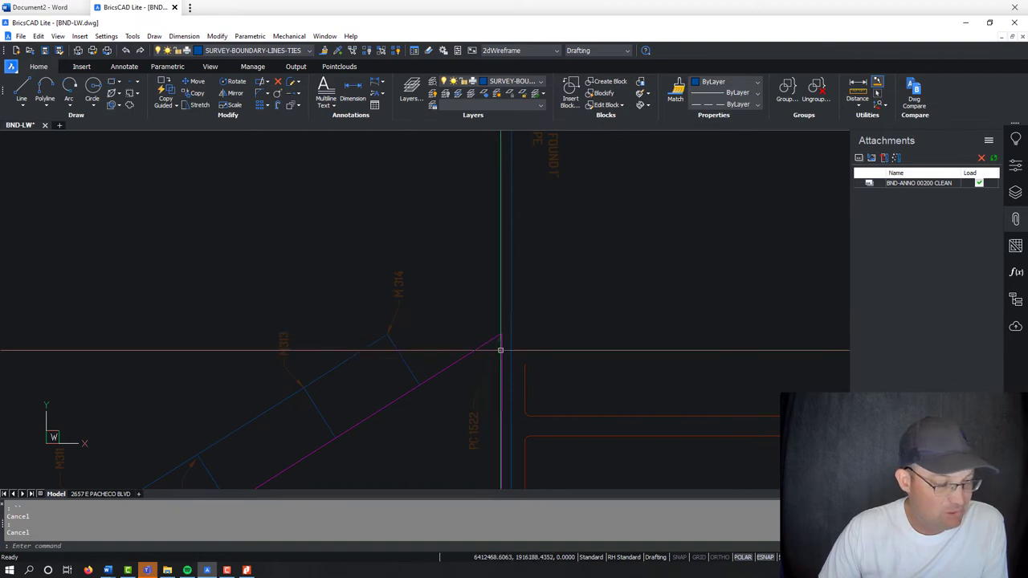
Examine the small rectangular jog in the boundary with the corners labelled PC 1543, PC 1544, PC 1545 and PC 1546.
{"action": "scroll", "coordinate": [470, 364], "scroll_direction": "down", "scroll_amount": 1}
{"action": "scroll", "coordinate": [463, 309], "scroll_direction": "down", "scroll_amount": 1}
{"action": "middle_click_drag", "start_coordinate": [478, 262], "coordinate": [504, 141]}
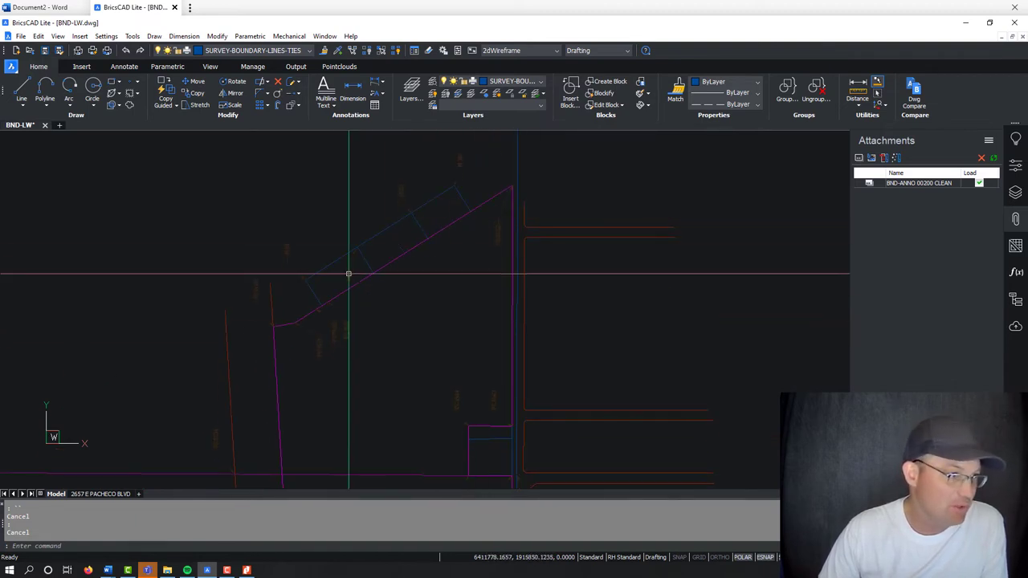
{"action": "middle_click_drag", "start_coordinate": [463, 383], "coordinate": [414, 308]}
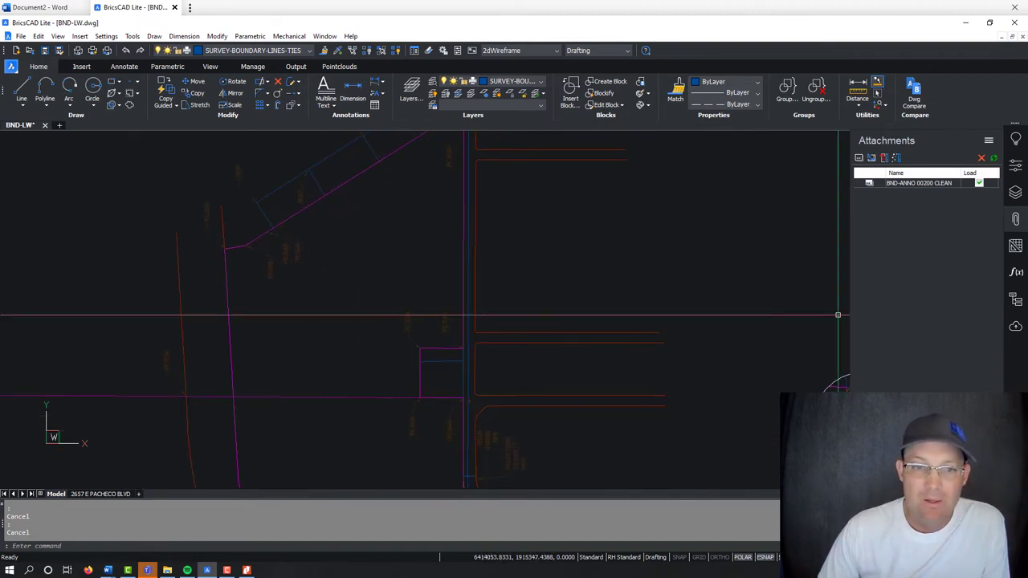
{"action": "scroll", "coordinate": [408, 361], "scroll_direction": "up", "scroll_amount": 3}
{"action": "middle_click_drag", "start_coordinate": [481, 397], "coordinate": [484, 330]}
{"action": "scroll", "coordinate": [484, 320], "scroll_direction": "down", "scroll_amount": 1}
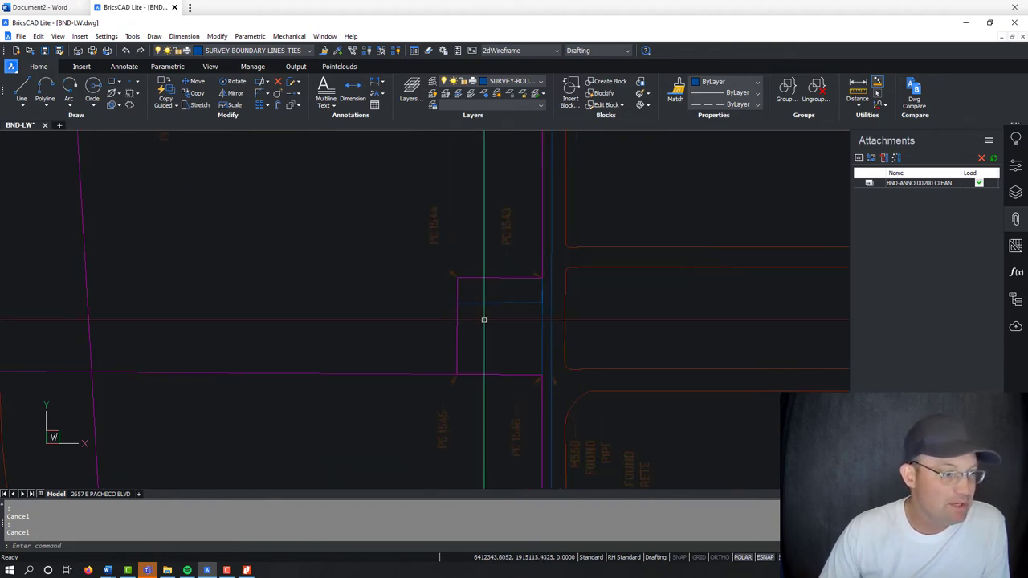
{"action": "middle_click_drag", "start_coordinate": [506, 379], "coordinate": [463, 350]}
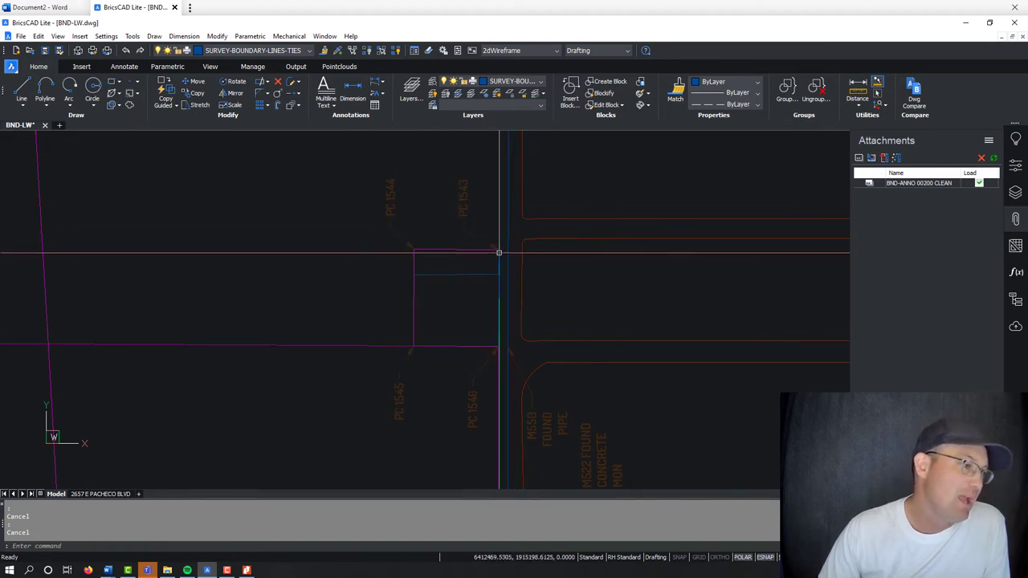
{"action": "mouse_move", "coordinate": [420, 251]}
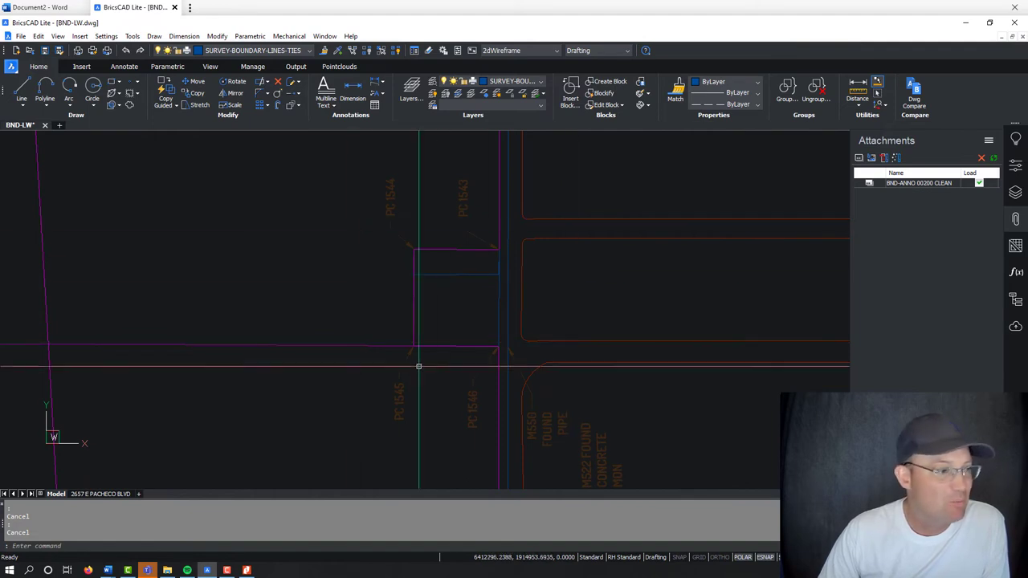
Return to Document2 in Word and paste the PC 1543 to PC #1546 note below the PC 1522 note.
{"action": "left_click", "coordinate": [966, 24]}
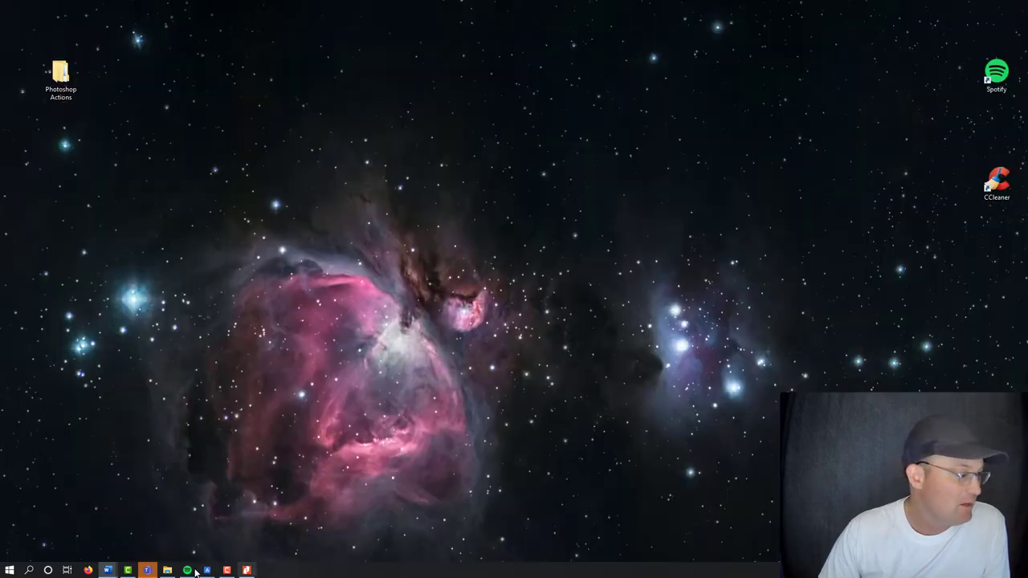
{"action": "mouse_move", "coordinate": [108, 569]}
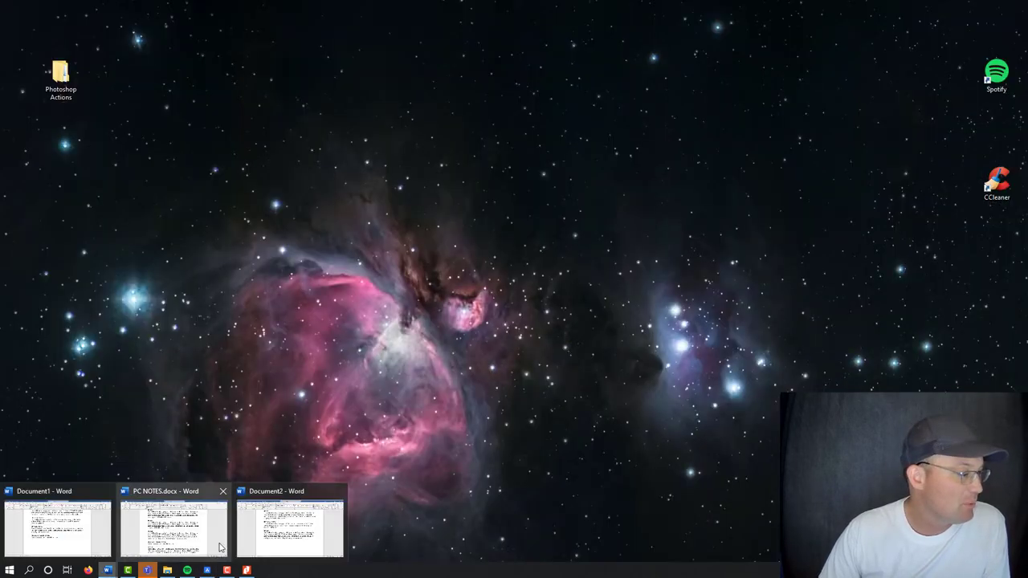
{"action": "left_click", "coordinate": [281, 530]}
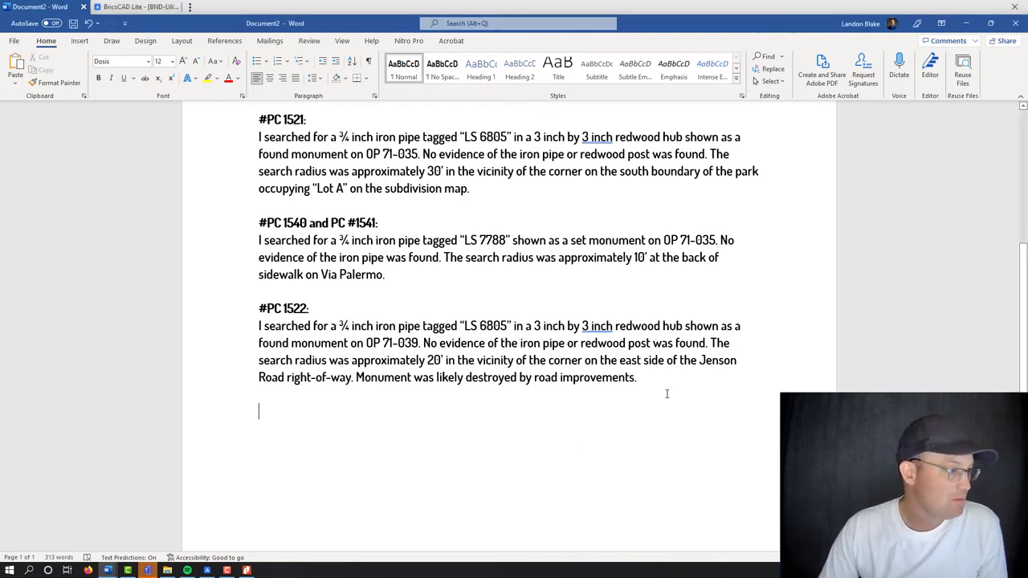
{"action": "type", "text": "#PC 1543 to PC #1546: There were no monuments of record at this corner. I searched for any monument in the vicinity of the corner. No evidence of a monument was found. The search area radius was 10' in the vicinity of an existing chain link fence corner."}
{"action": "scroll", "coordinate": [438, 309], "scroll_direction": "down", "scroll_amount": 2}
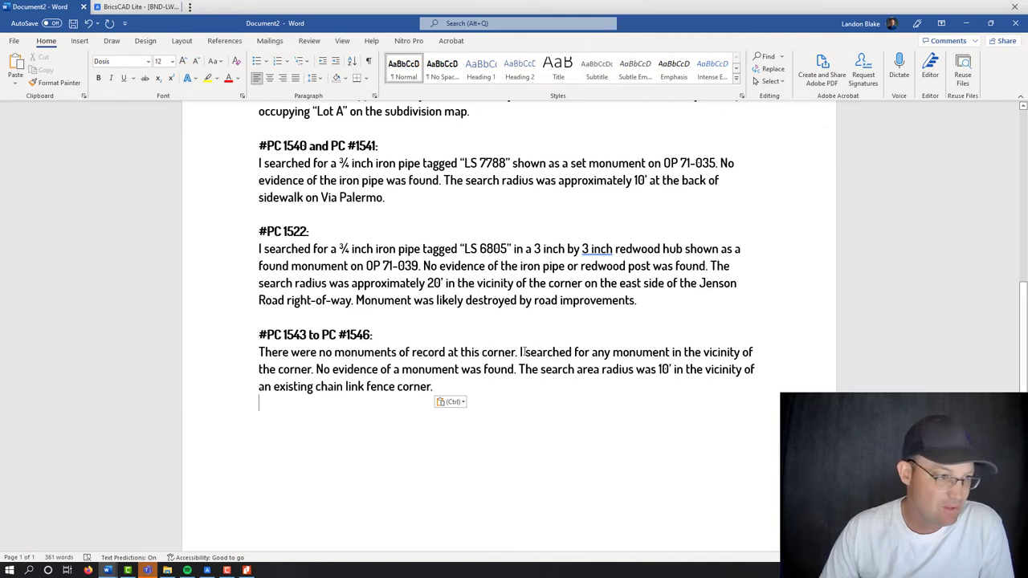
Review the PC 1543 to PC #1546 note, highlighting the monument search, the lack of evidence, the search radius and the chain link fence corner.
{"action": "left_click_drag", "start_coordinate": [687, 353], "coordinate": [764, 354]}
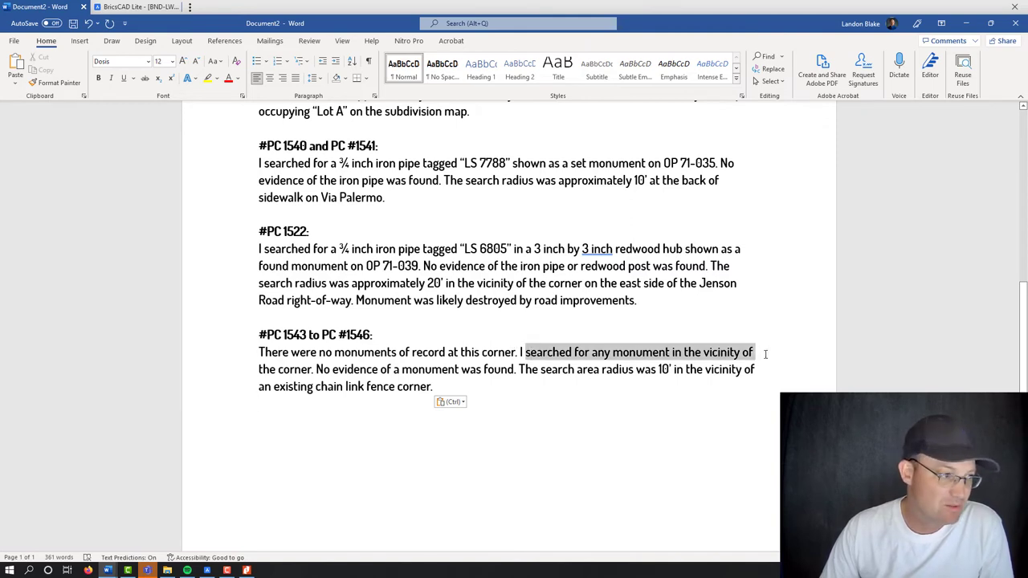
{"action": "left_click", "coordinate": [560, 429]}
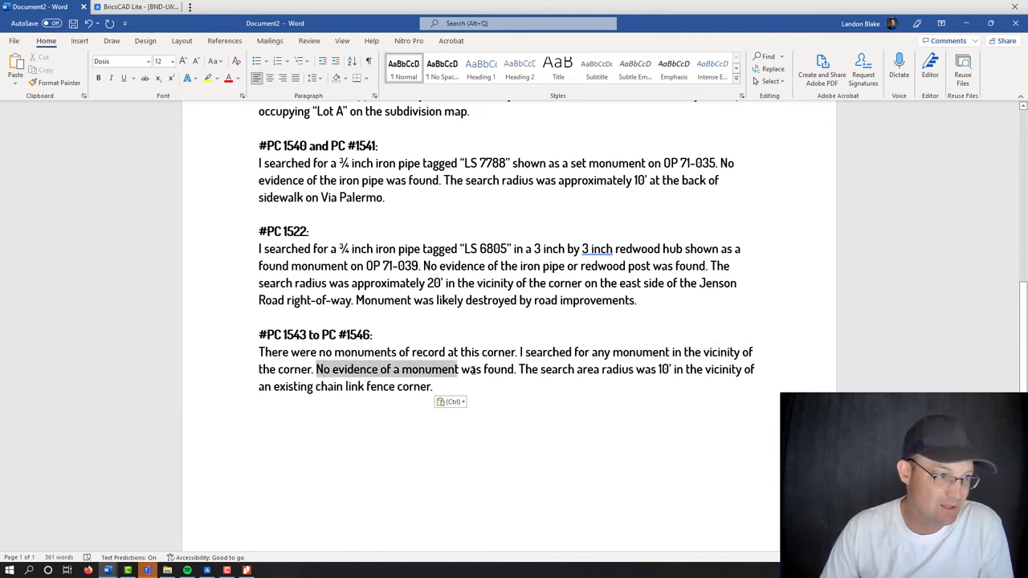
{"action": "left_click_drag", "start_coordinate": [599, 370], "coordinate": [531, 369]}
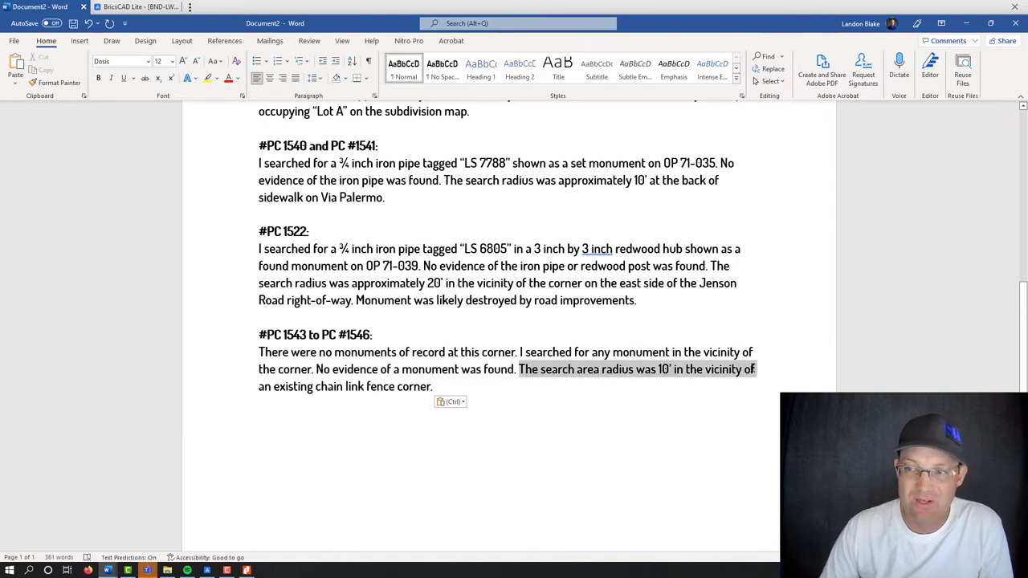
{"action": "left_click_drag", "start_coordinate": [267, 388], "coordinate": [436, 388]}
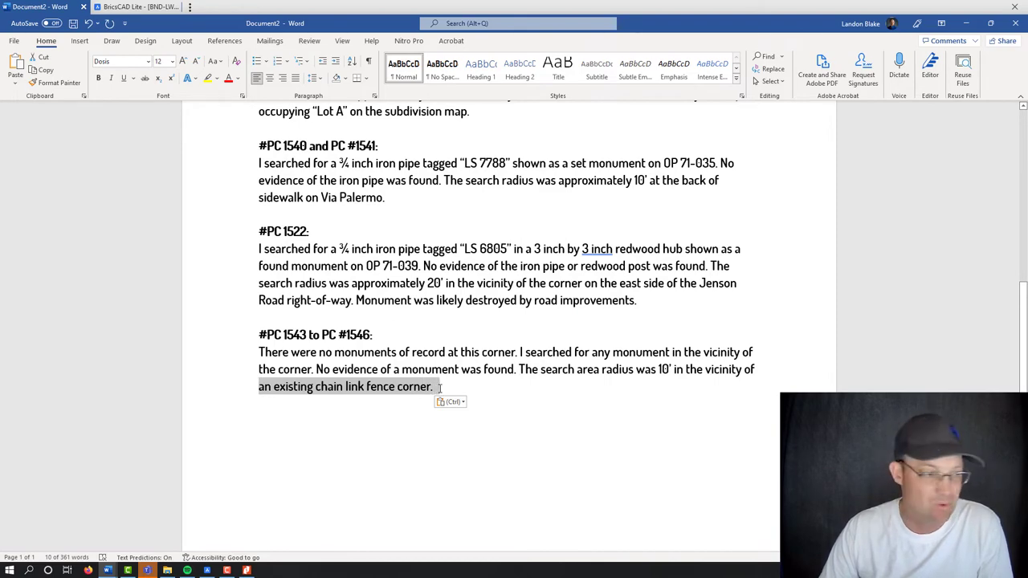
{"action": "left_click", "coordinate": [439, 389]}
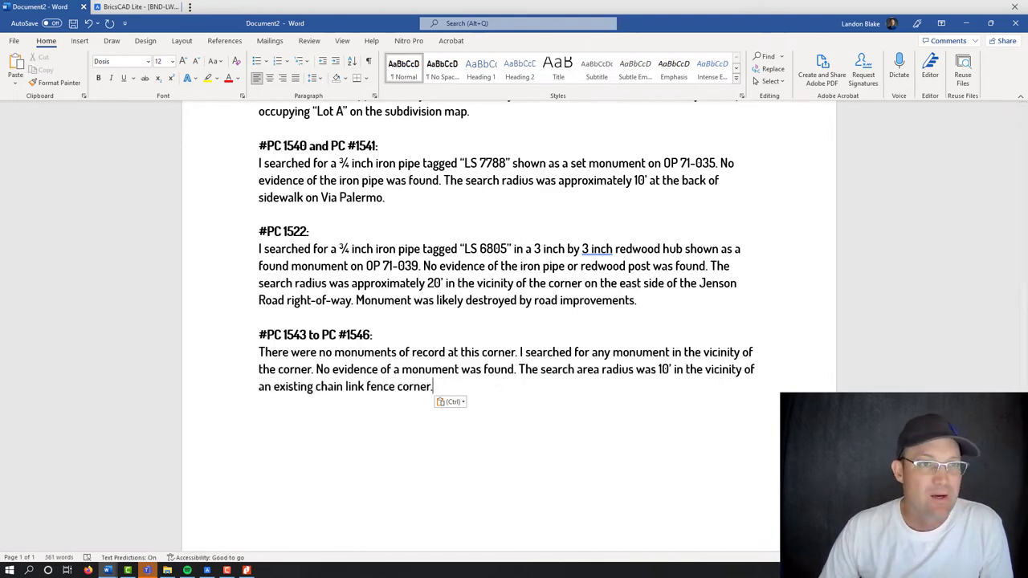
Switch to the BND-LW drawing in BricsCAD and examine the corners along the curved, tapering southern end of the boundary.
{"action": "left_click", "coordinate": [969, 24]}
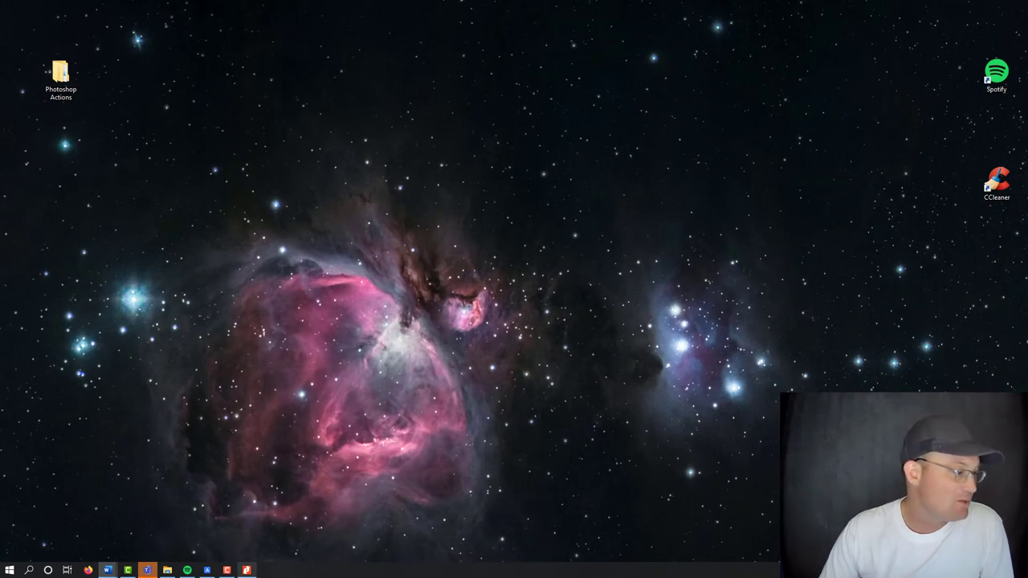
{"action": "left_click", "coordinate": [207, 571]}
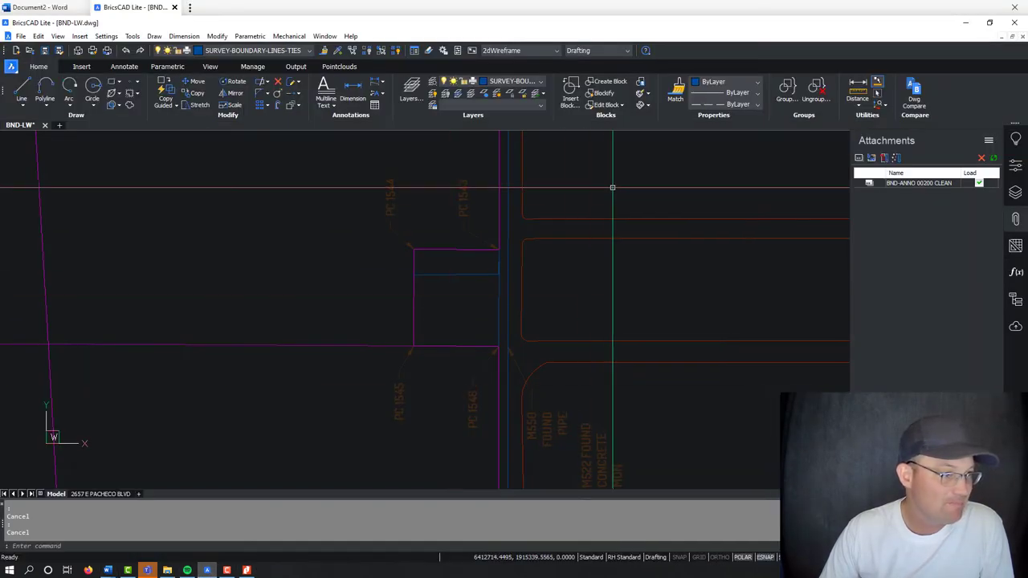
{"action": "scroll", "coordinate": [392, 306], "scroll_direction": "down", "scroll_amount": 2}
{"action": "middle_click_drag", "start_coordinate": [424, 361], "coordinate": [410, 168]}
{"action": "middle_click_drag", "start_coordinate": [406, 324], "coordinate": [418, 214]}
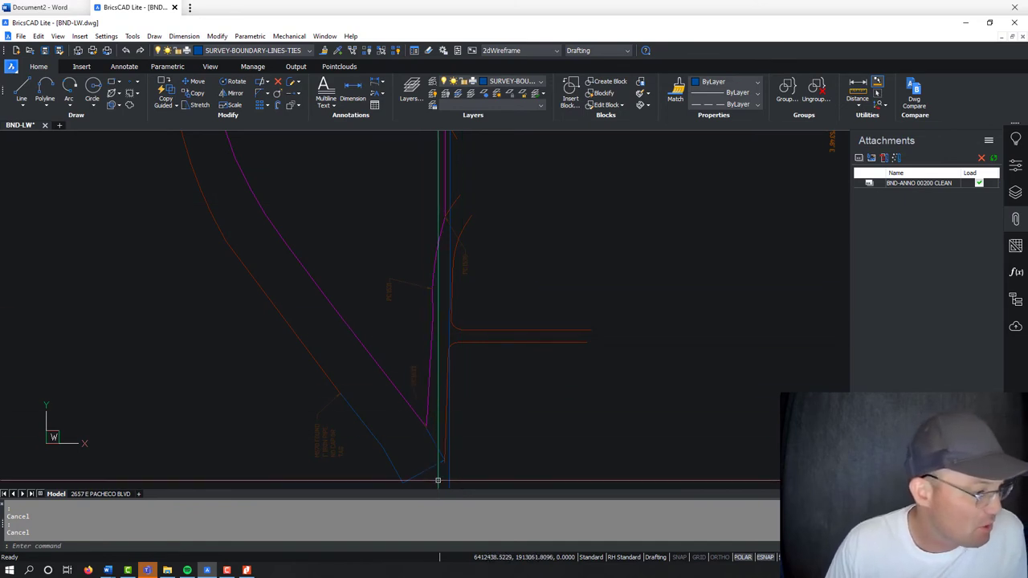
{"action": "scroll", "coordinate": [443, 193], "scroll_direction": "up", "scroll_amount": 4}
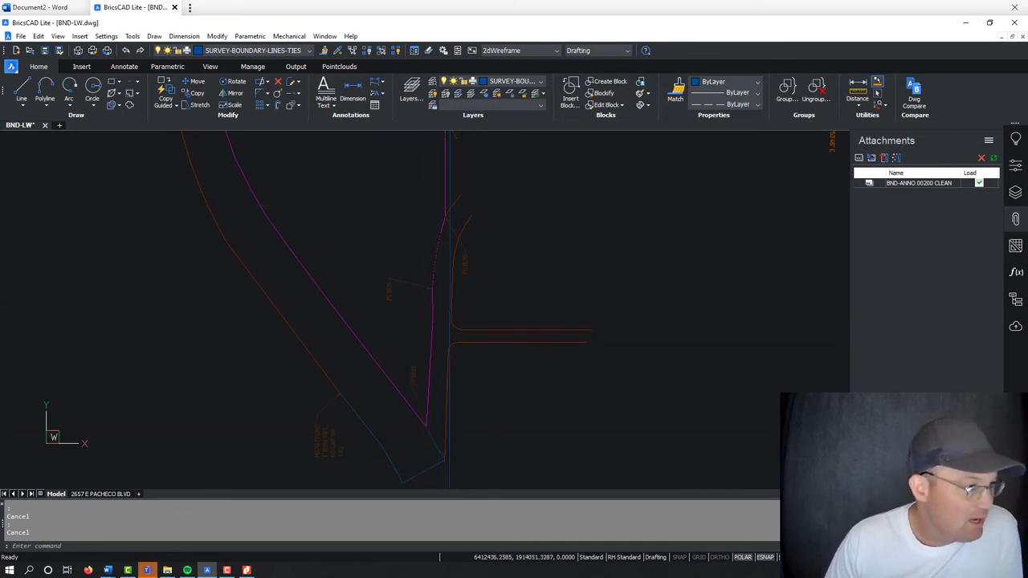
{"action": "scroll", "coordinate": [444, 208], "scroll_direction": "down", "scroll_amount": 4}
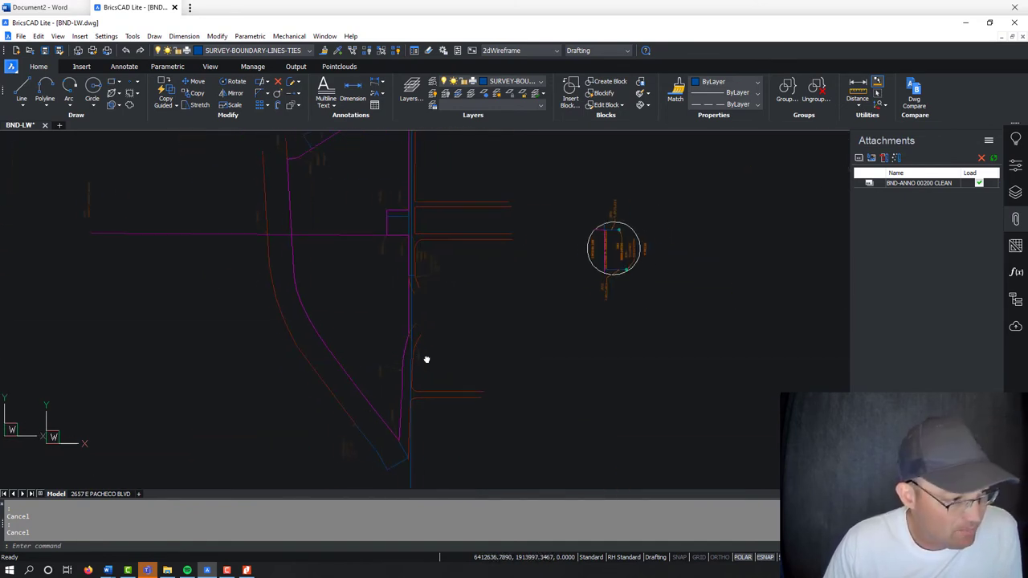
{"action": "middle_click_drag", "start_coordinate": [426, 358], "coordinate": [436, 409]}
{"action": "scroll", "coordinate": [386, 401], "scroll_direction": "up", "scroll_amount": 5}
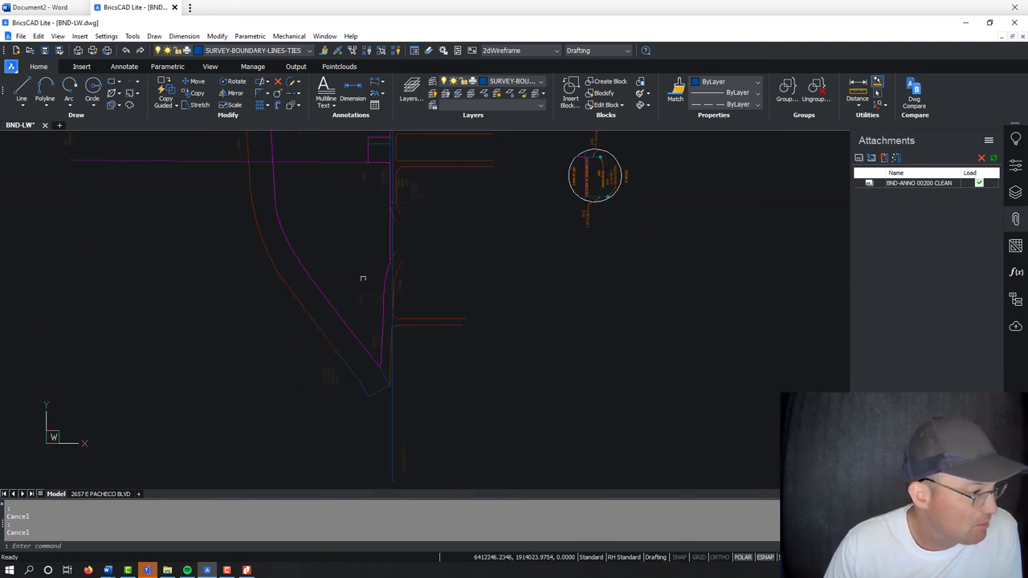
{"action": "middle_click_drag", "start_coordinate": [372, 314], "coordinate": [432, 333]}
{"action": "scroll", "coordinate": [422, 330], "scroll_direction": "down", "scroll_amount": 4}
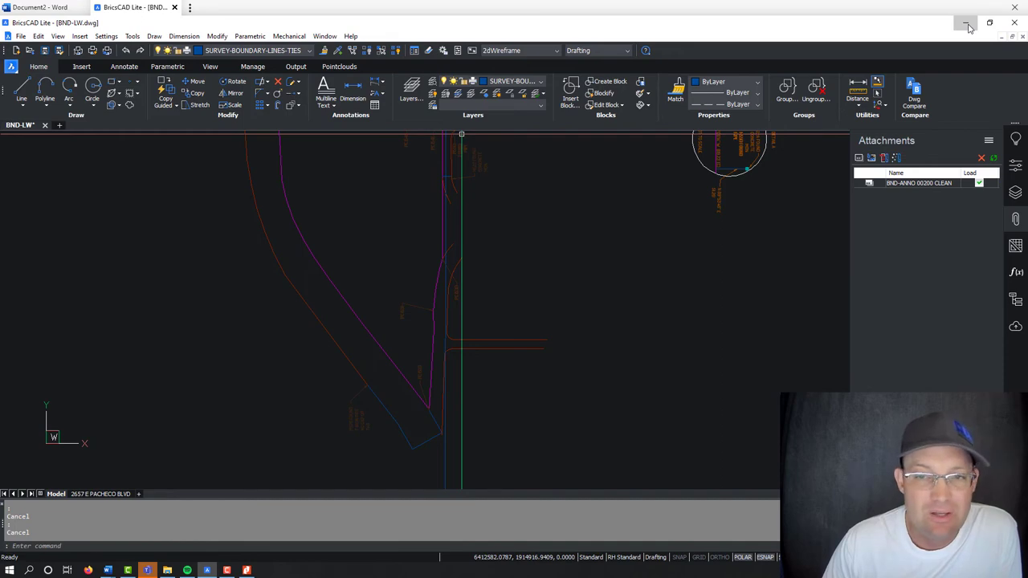
Return to Document2 in Word and look back over the corner notes from PC 1543 to PC #1546 up to PC 1534.
{"action": "key", "text": "alt+Tab"}
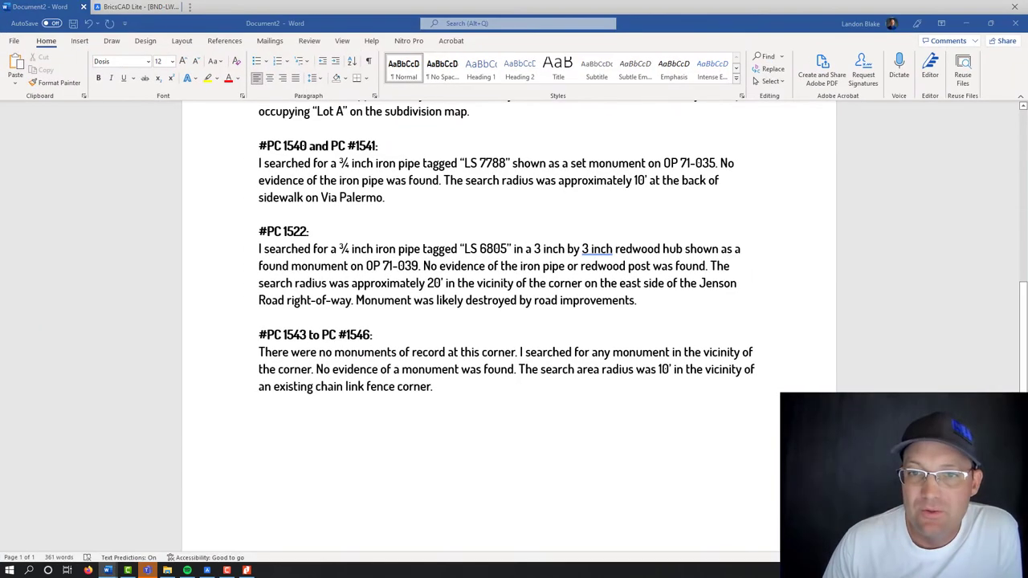
{"action": "scroll", "coordinate": [442, 264], "scroll_direction": "up", "scroll_amount": 7}
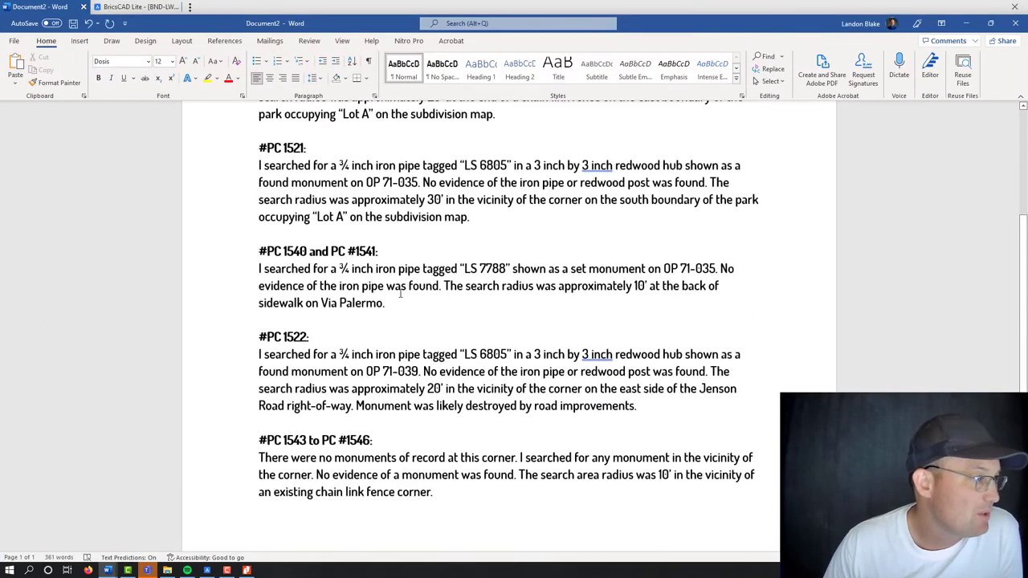
{"action": "scroll", "coordinate": [418, 265], "scroll_direction": "down", "scroll_amount": 7}
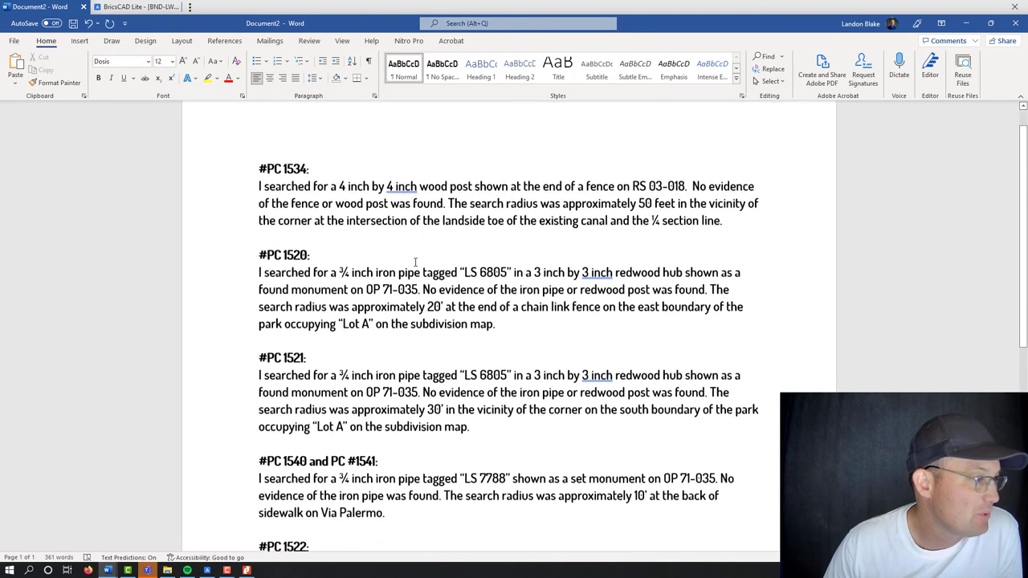
Paste the note for PC 1530, PC #1531 and PC #1533 between the PC 1522 and PC 1543 to PC #1546 notes.
{"action": "scroll", "coordinate": [446, 265], "scroll_direction": "down", "scroll_amount": 4}
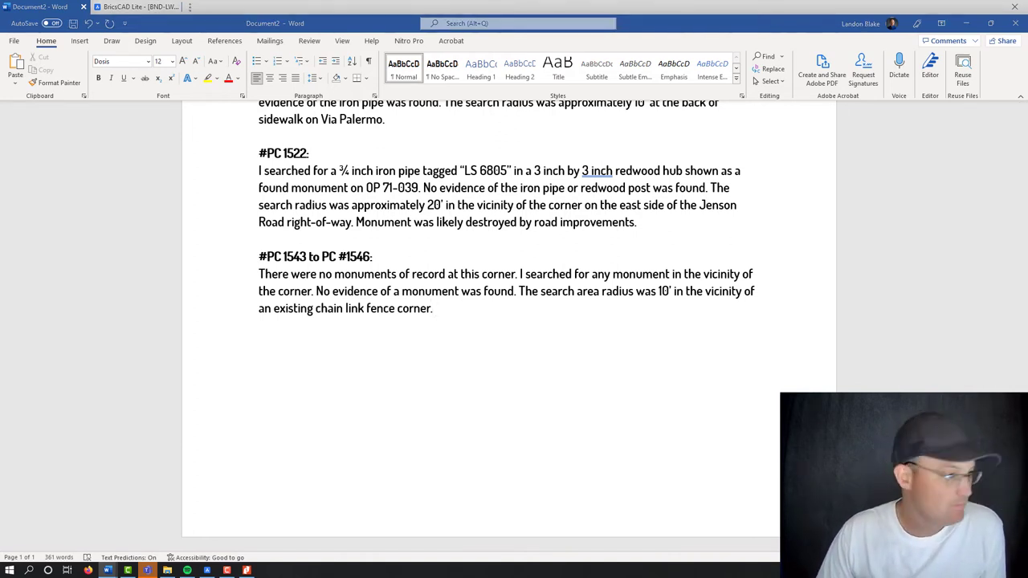
{"action": "left_click", "coordinate": [686, 364]}
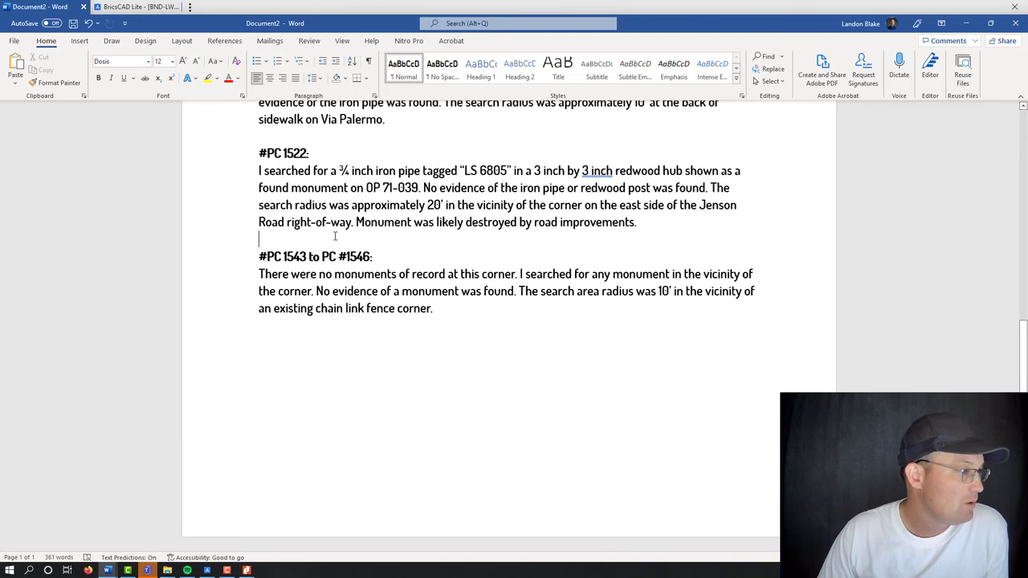
{"action": "type", "text": "#PC 1530, PC #1531, and PC #1533: There were no monuments of record at this corner."}
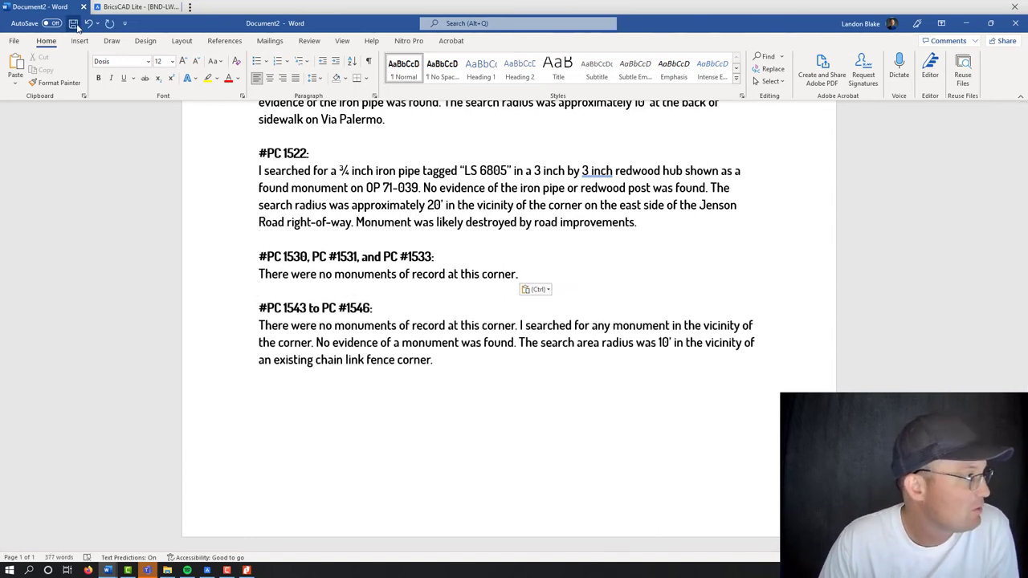
Switch to the BND-LW drawing in BricsCAD and examine the boundary corners from the tapering southern end up to PC 1522 in the north.
{"action": "left_click", "coordinate": [963, 25]}
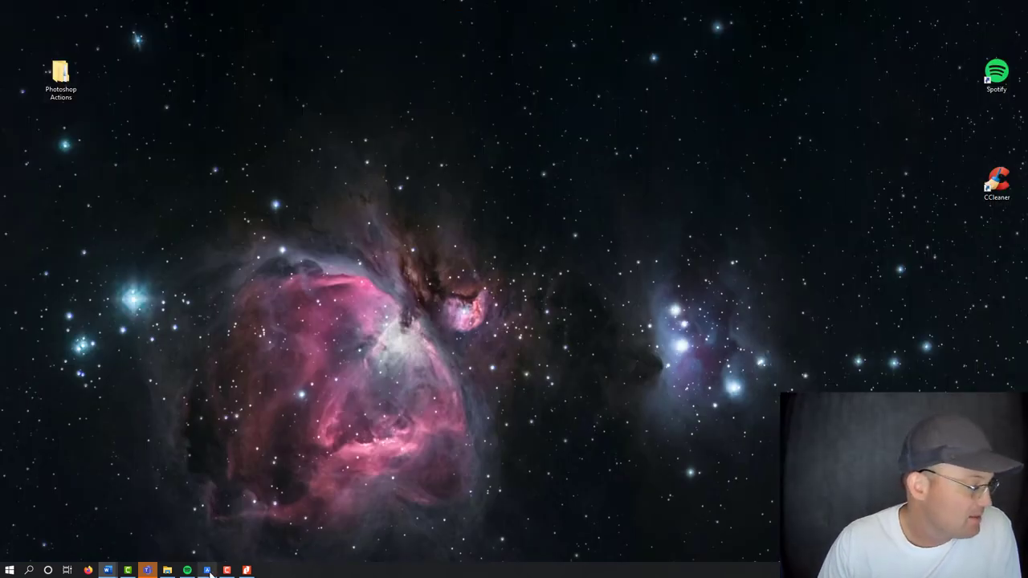
{"action": "left_click", "coordinate": [207, 570]}
{"action": "mouse_move", "coordinate": [330, 285]}
{"action": "middle_mouse_down"}
{"action": "mouse_move", "coordinate": [374, 286]}
{"action": "mouse_move", "coordinate": [409, 379]}
{"action": "middle_mouse_up"}
{"action": "scroll", "coordinate": [408, 378], "scroll_direction": "down", "scroll_amount": 3}
{"action": "scroll", "coordinate": [450, 424], "scroll_direction": "up", "scroll_amount": 3}
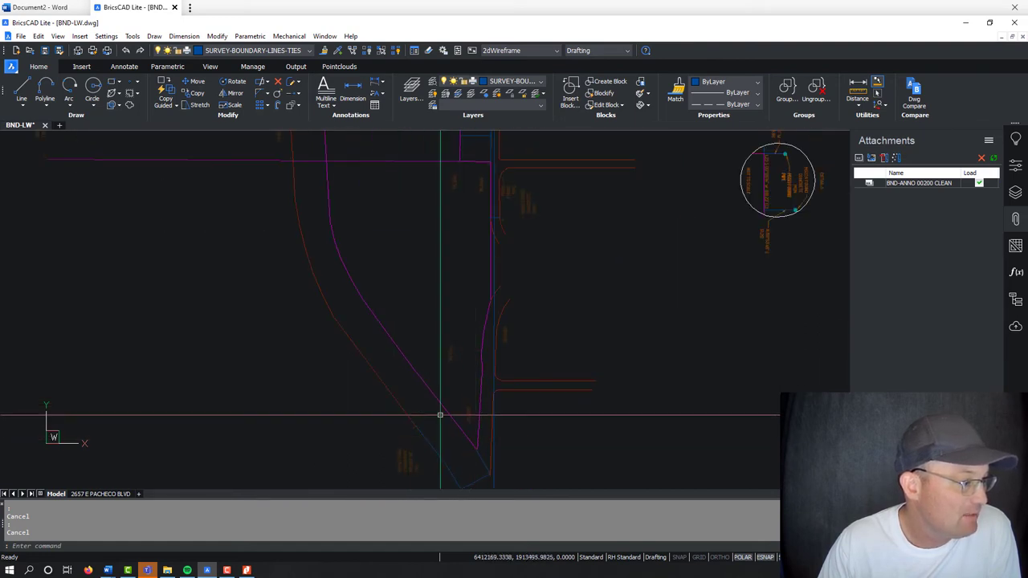
{"action": "mouse_move", "coordinate": [377, 271]}
{"action": "middle_mouse_down"}
{"action": "mouse_move", "coordinate": [423, 417]}
{"action": "mouse_move", "coordinate": [388, 268]}
{"action": "mouse_move", "coordinate": [475, 401]}
{"action": "mouse_move", "coordinate": [471, 386]}
{"action": "middle_mouse_up"}
{"action": "middle_click_drag", "start_coordinate": [413, 258], "coordinate": [421, 354]}
{"action": "scroll", "coordinate": [406, 301], "scroll_direction": "up", "scroll_amount": 3}
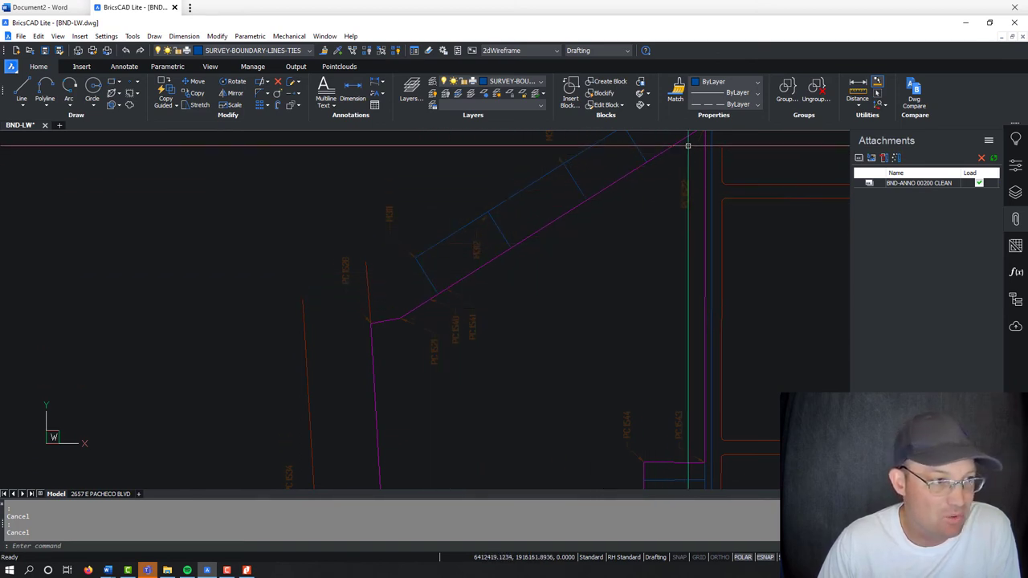
{"action": "middle_click_drag", "start_coordinate": [531, 314], "coordinate": [521, 364]}
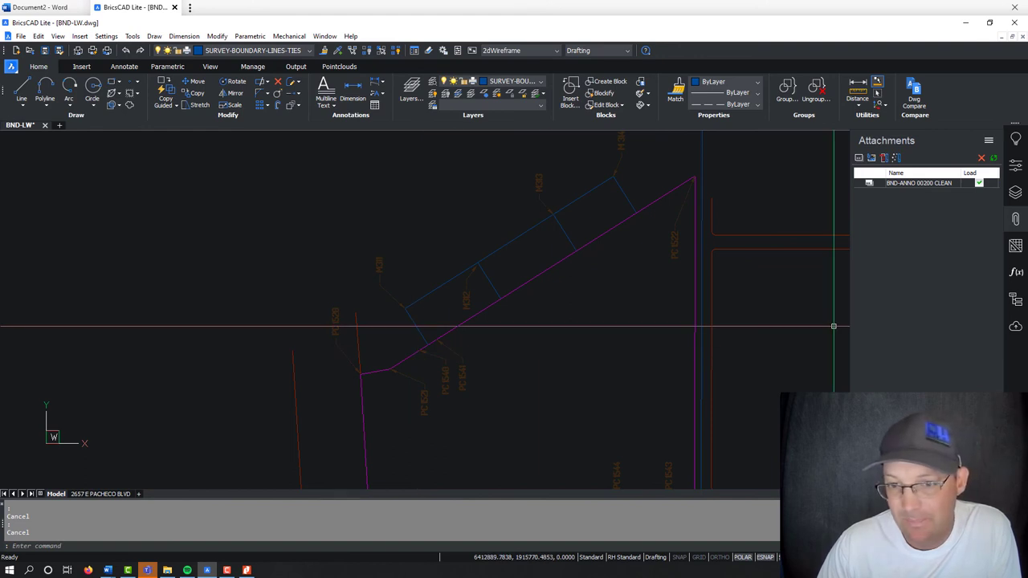
Examine the west boundary line along the canal, from the northern corners down through its curve to the southern tip.
{"action": "key", "text": "alt+Tab"}
{"action": "scroll", "coordinate": [556, 326], "scroll_direction": "down", "scroll_amount": 1}
{"action": "left_click", "coordinate": [530, 358]}
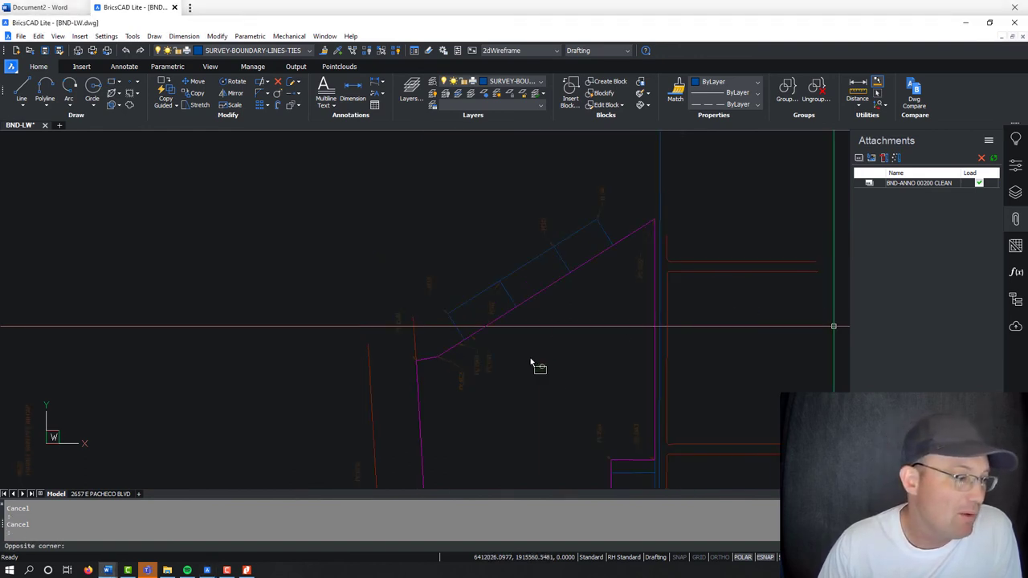
{"action": "left_click", "coordinate": [525, 396]}
{"action": "middle_click_drag", "start_coordinate": [514, 395], "coordinate": [522, 208]}
{"action": "middle_click_drag", "start_coordinate": [472, 390], "coordinate": [444, 137]}
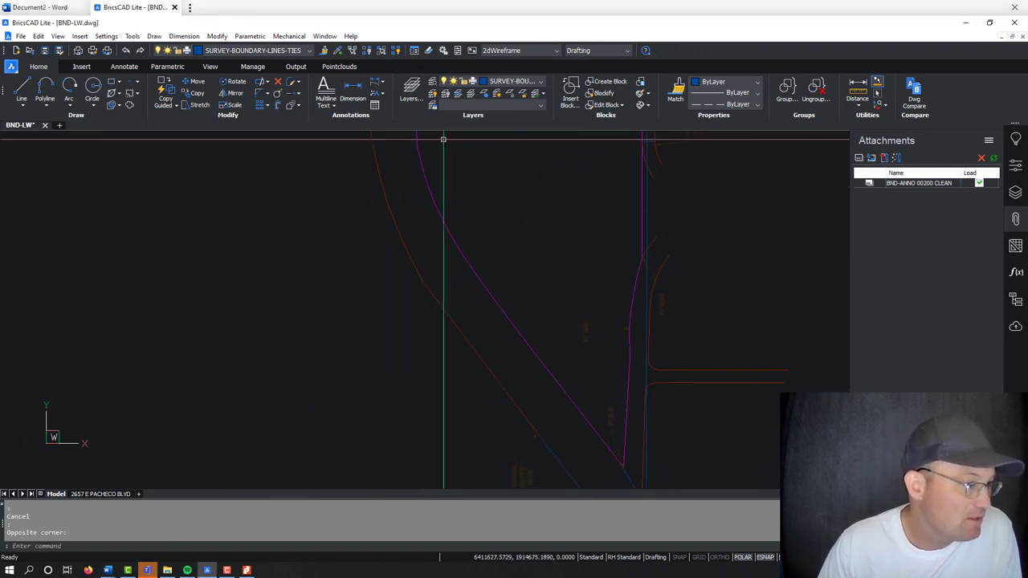
{"action": "middle_click_drag", "start_coordinate": [486, 203], "coordinate": [480, 323]}
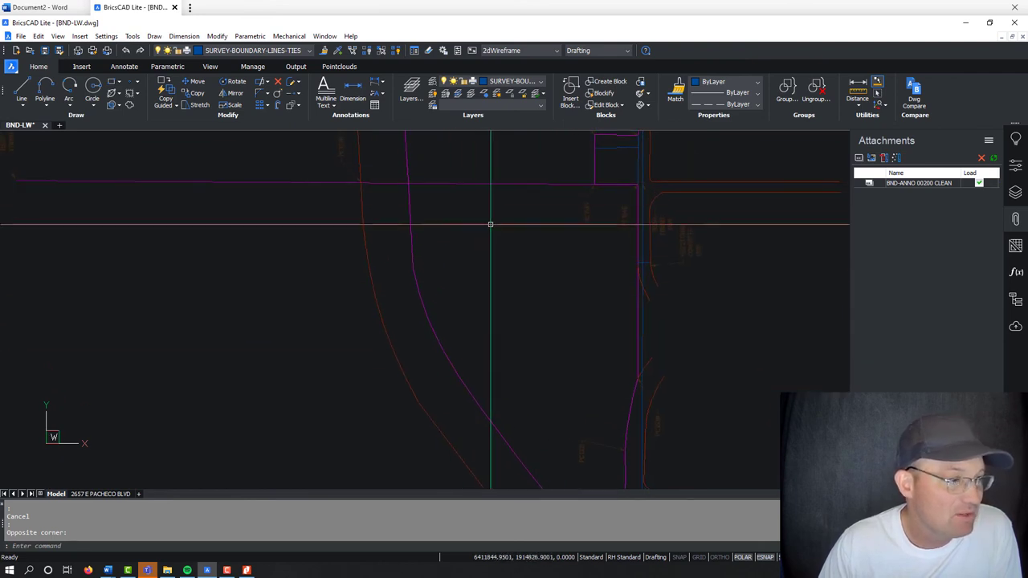
{"action": "scroll", "coordinate": [489, 223], "scroll_direction": "down", "scroll_amount": 2}
{"action": "mouse_move", "coordinate": [519, 248]}
{"action": "middle_mouse_down"}
{"action": "mouse_move", "coordinate": [521, 335]}
{"action": "mouse_move", "coordinate": [472, 214]}
{"action": "middle_mouse_up"}
{"action": "scroll", "coordinate": [466, 271], "scroll_direction": "up", "scroll_amount": 5}
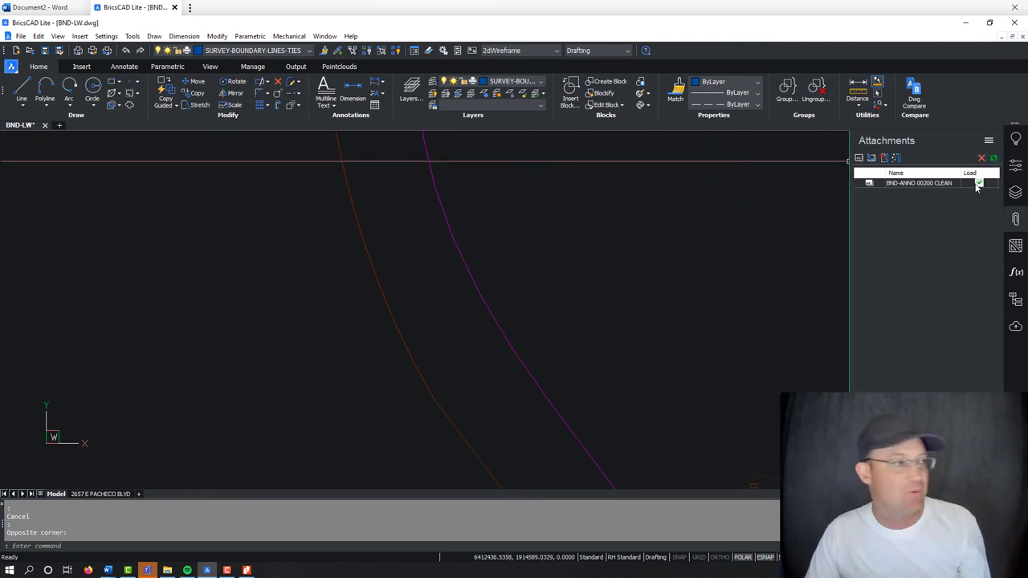
Examine the northern half of the boundary, including the slanted north line and the long east-west section line.
{"action": "key", "text": "alt+Tab"}
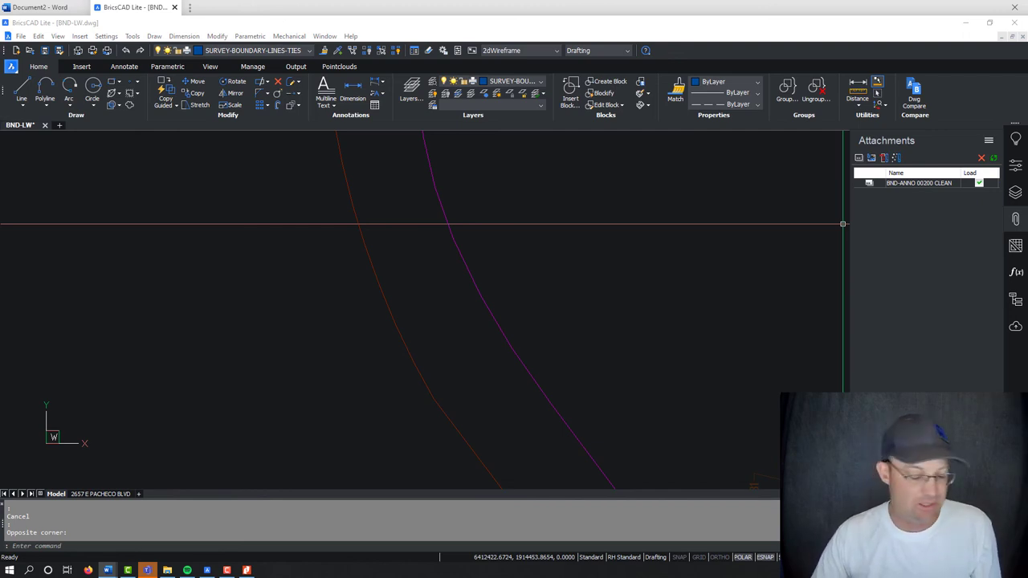
{"action": "left_click", "coordinate": [663, 374]}
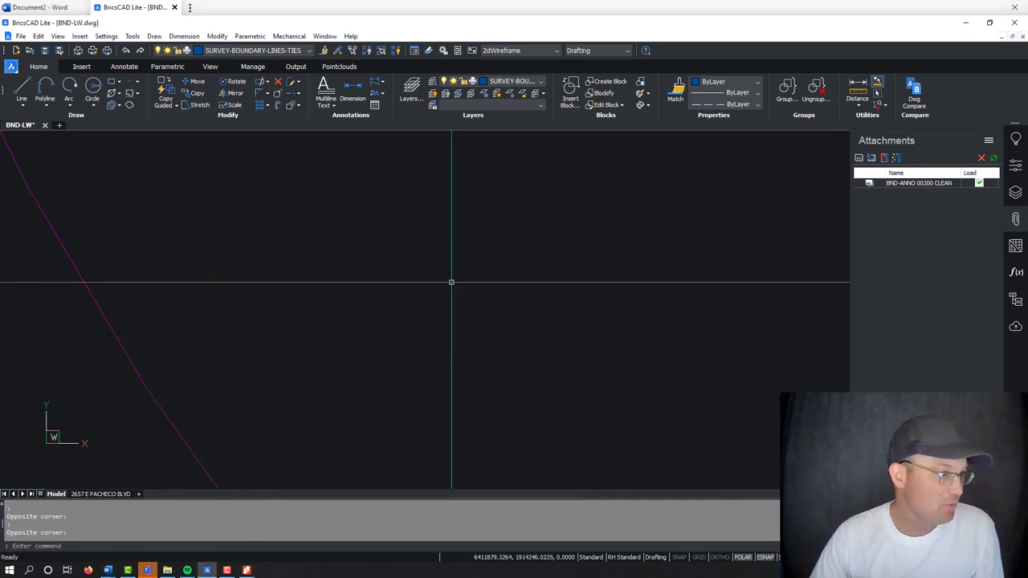
{"action": "scroll", "coordinate": [461, 308], "scroll_direction": "down", "scroll_amount": 5}
{"action": "middle_click_drag", "start_coordinate": [432, 283], "coordinate": [474, 494]}
{"action": "mouse_move", "coordinate": [434, 297]}
{"action": "scroll", "coordinate": [434, 297], "scroll_direction": "up", "scroll_amount": 2}
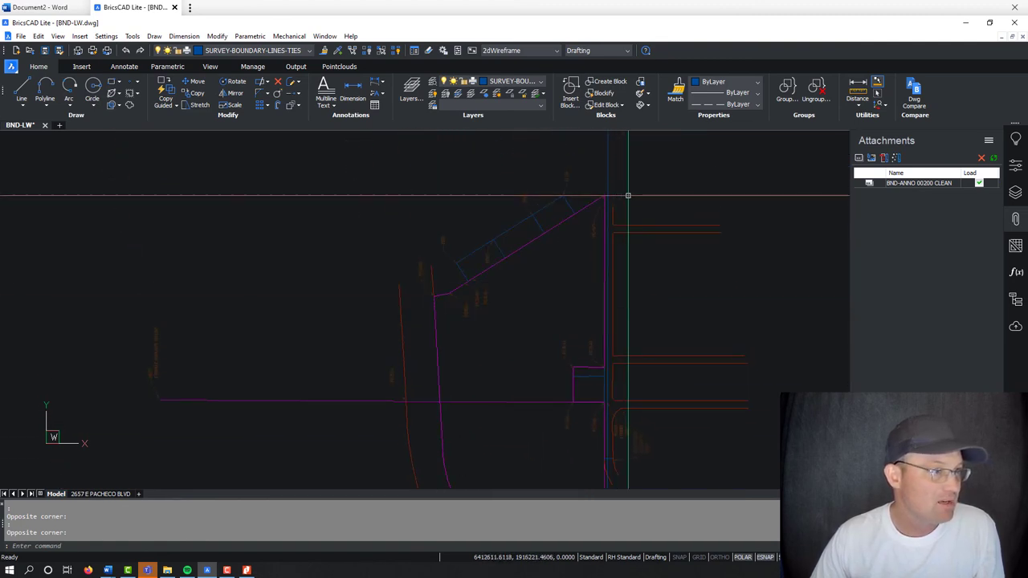
{"action": "scroll", "coordinate": [430, 291], "scroll_direction": "down", "scroll_amount": 2}
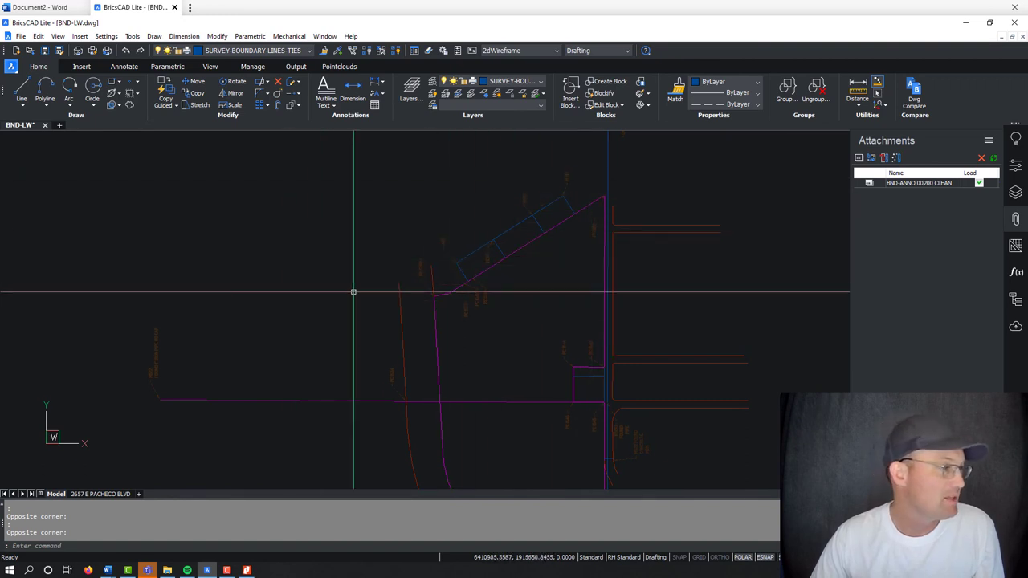
Return to Document2 in Word and paste Surveyor Note XX below the PC 1543 to PC #1546 note.
{"action": "left_click", "coordinate": [964, 24]}
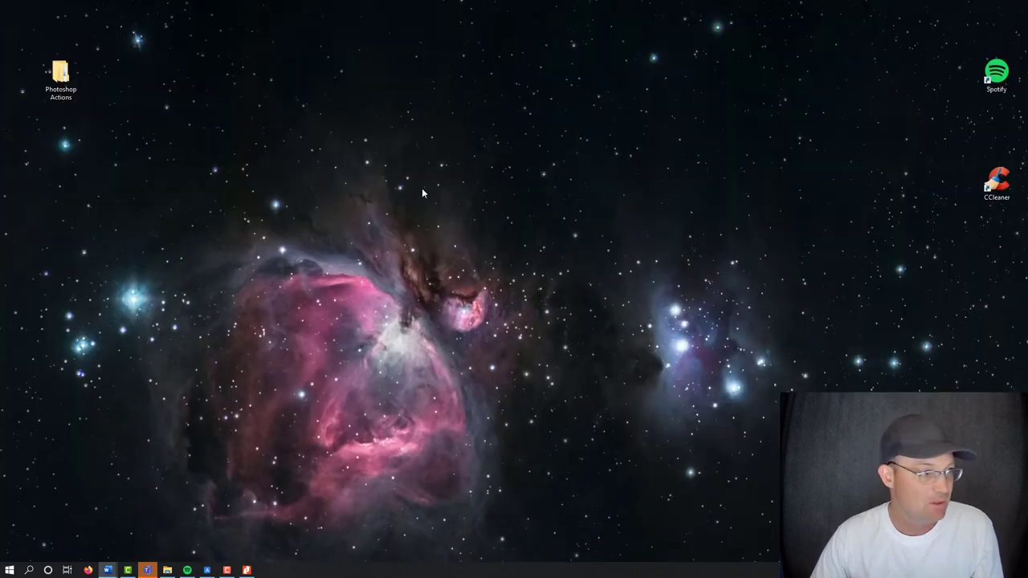
{"action": "mouse_move", "coordinate": [107, 572]}
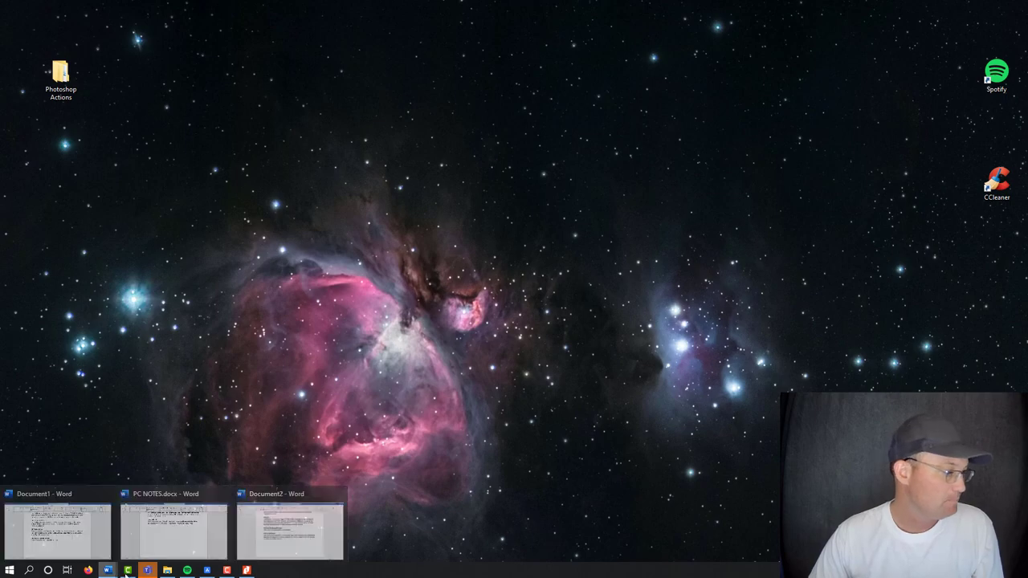
{"action": "left_click", "coordinate": [56, 522]}
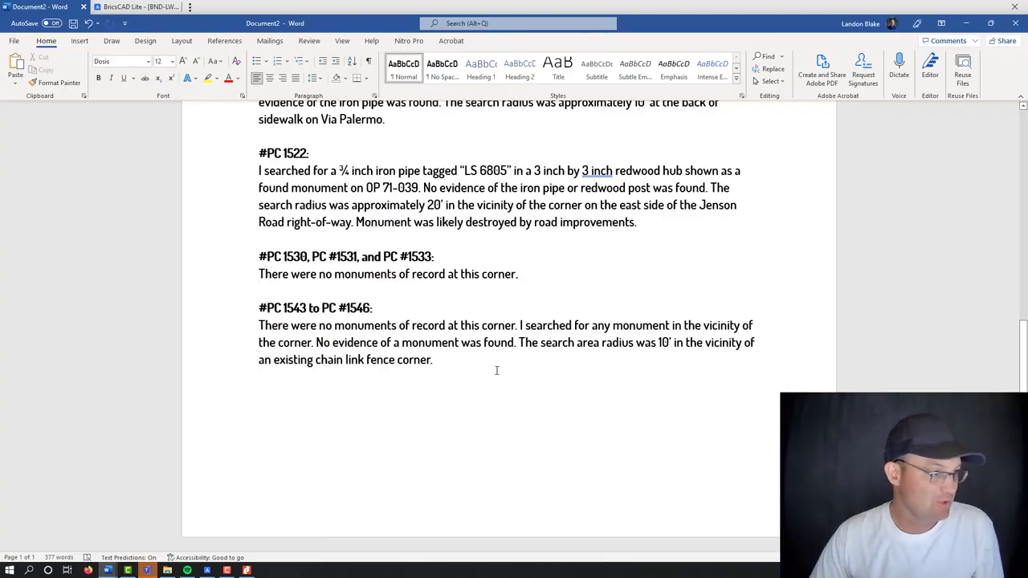
{"action": "type", "text": "Surveyor Note XX: There were no monuments of record at the property corners along the west right-of-way line of the canal right-of-way. I didn't search for monuments at any of these property corners."}
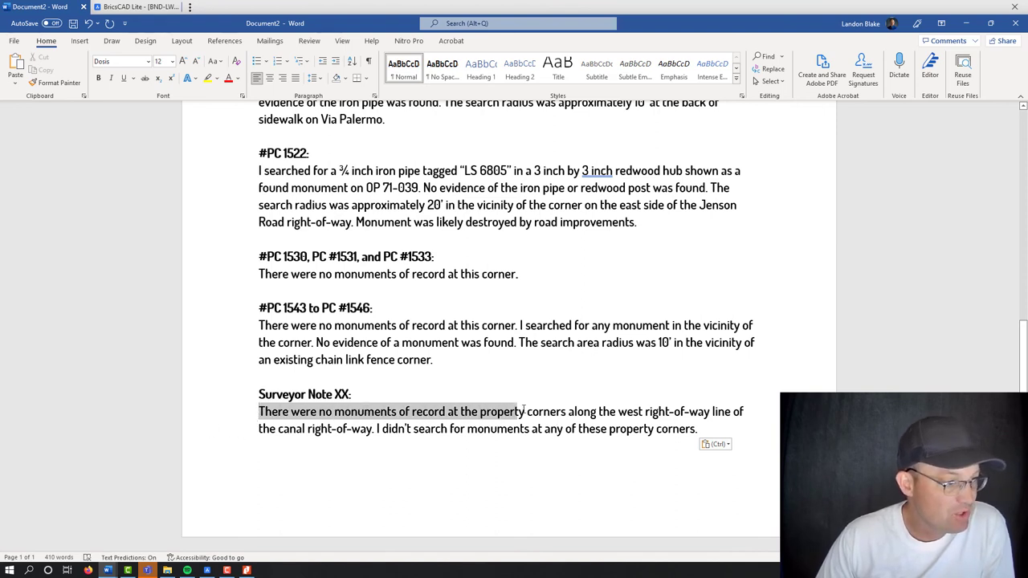
Review the text of Surveyor Note XX and delete "right-of-way" after "canal" at the end of its first sentence.
{"action": "left_click_drag", "start_coordinate": [767, 413], "coordinate": [771, 421]}
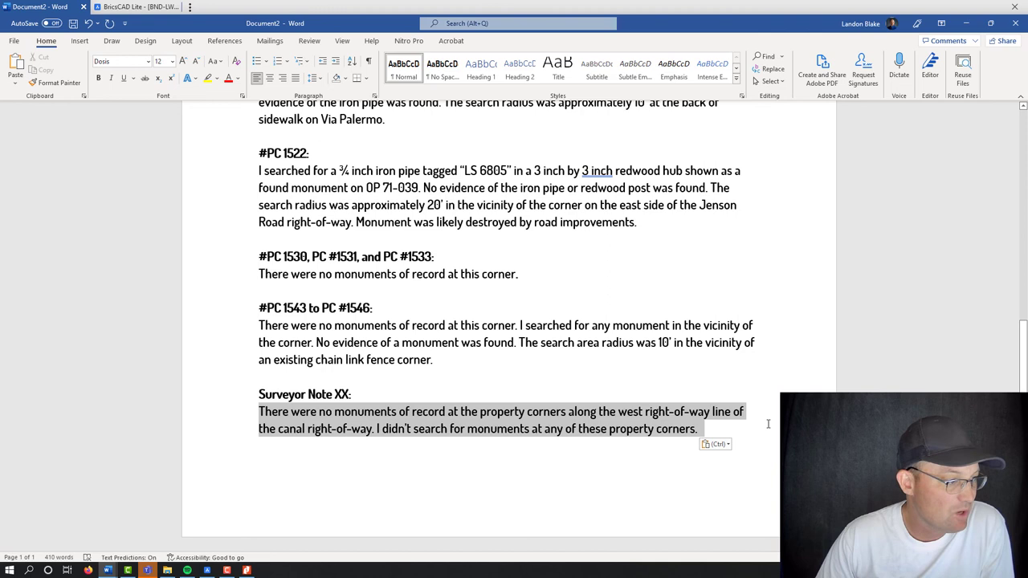
{"action": "left_click", "coordinate": [311, 454]}
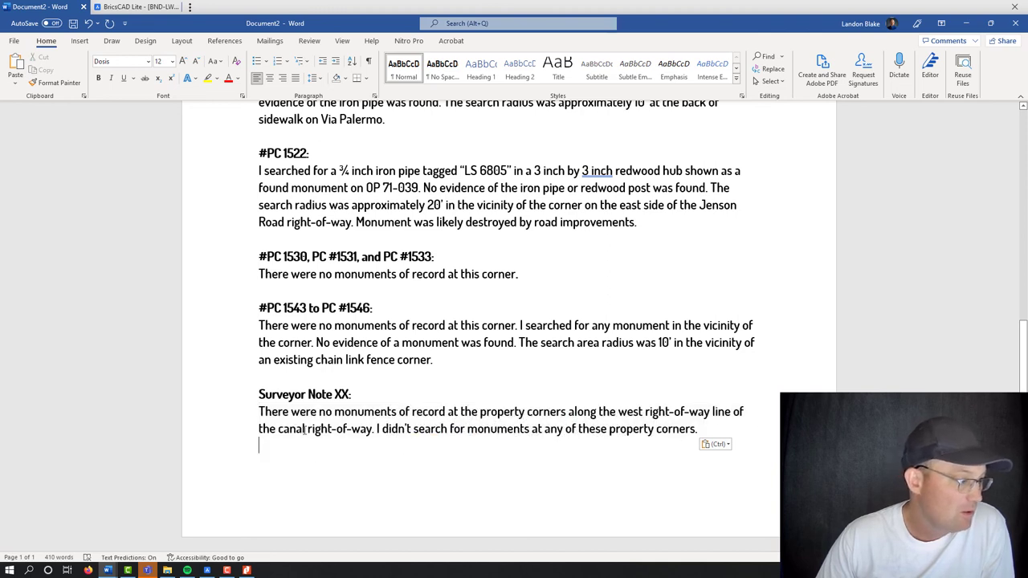
{"action": "left_click_drag", "start_coordinate": [383, 428], "coordinate": [374, 428]}
{"action": "left_click", "coordinate": [374, 428]}
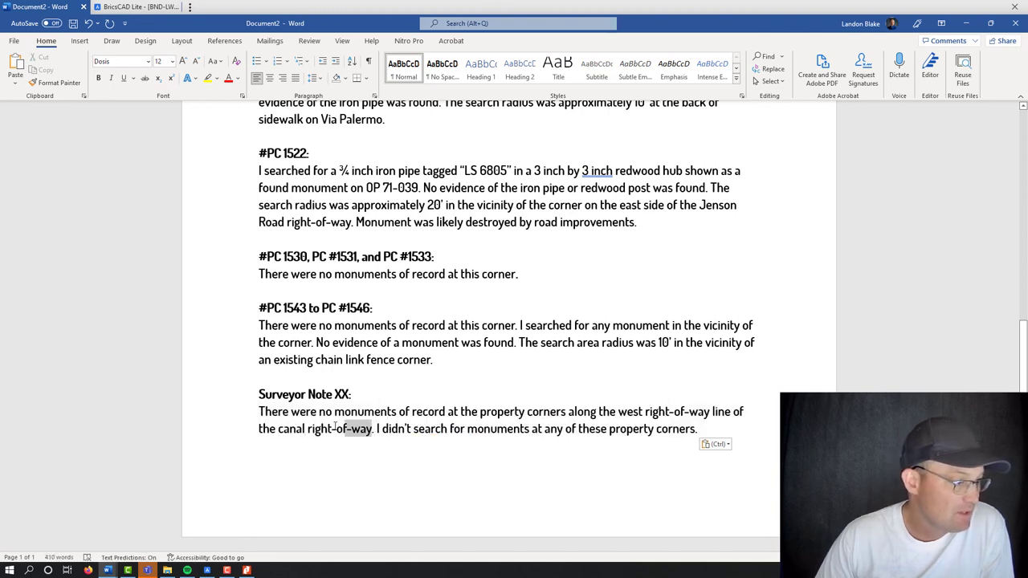
{"action": "left_click_drag", "start_coordinate": [310, 428], "coordinate": [312, 429]}
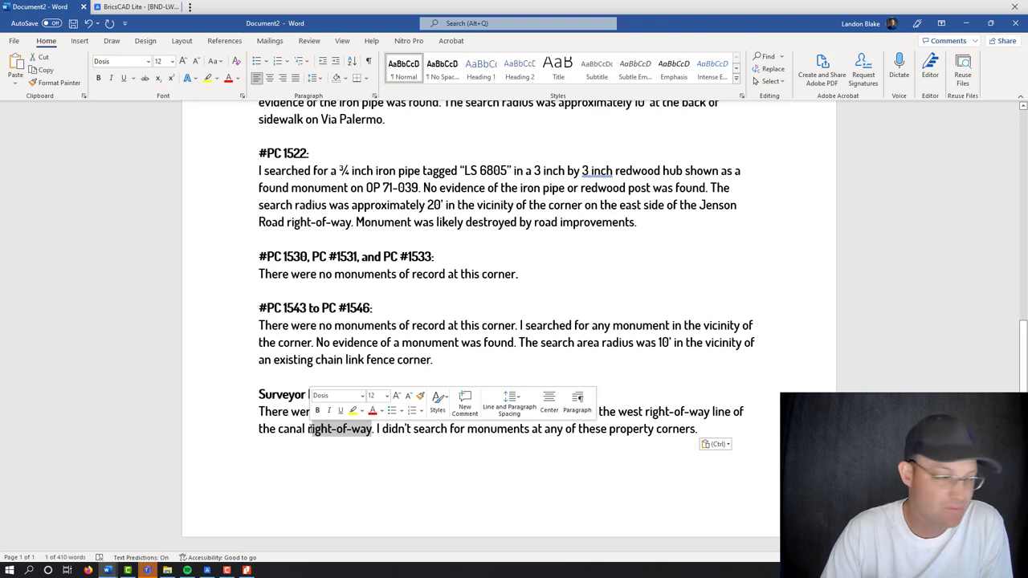
{"action": "key", "text": "Delete"}
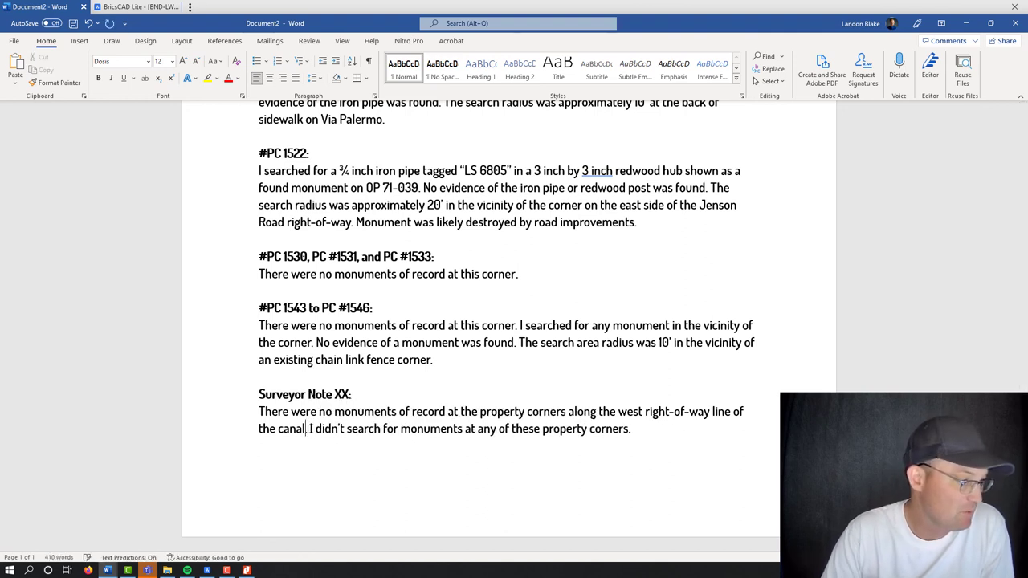
{"action": "left_click", "coordinate": [613, 463]}
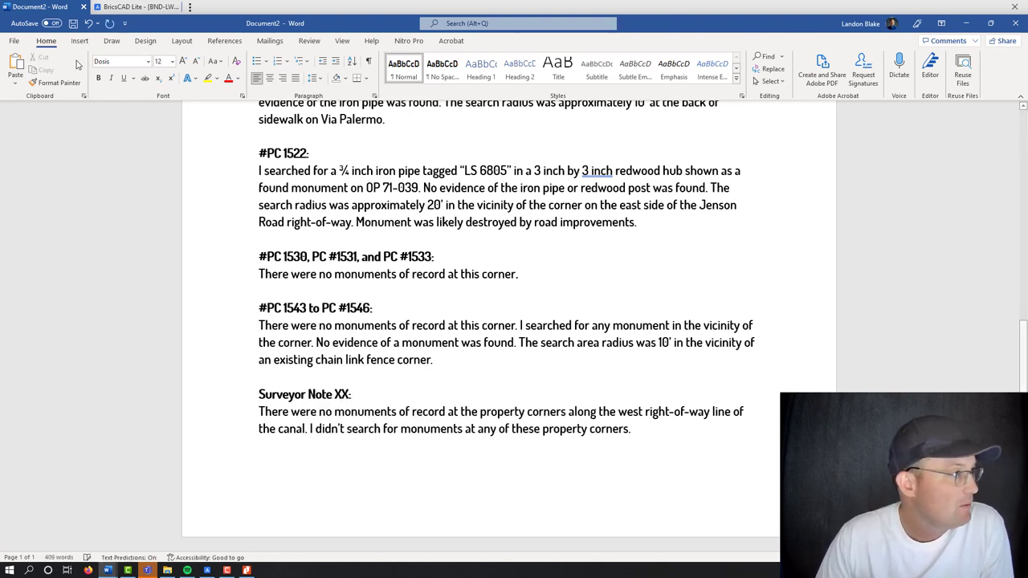
Start saving Document2, cancel the save, and look back through the corner notes up to PC 1534.
{"action": "left_click", "coordinate": [74, 22]}
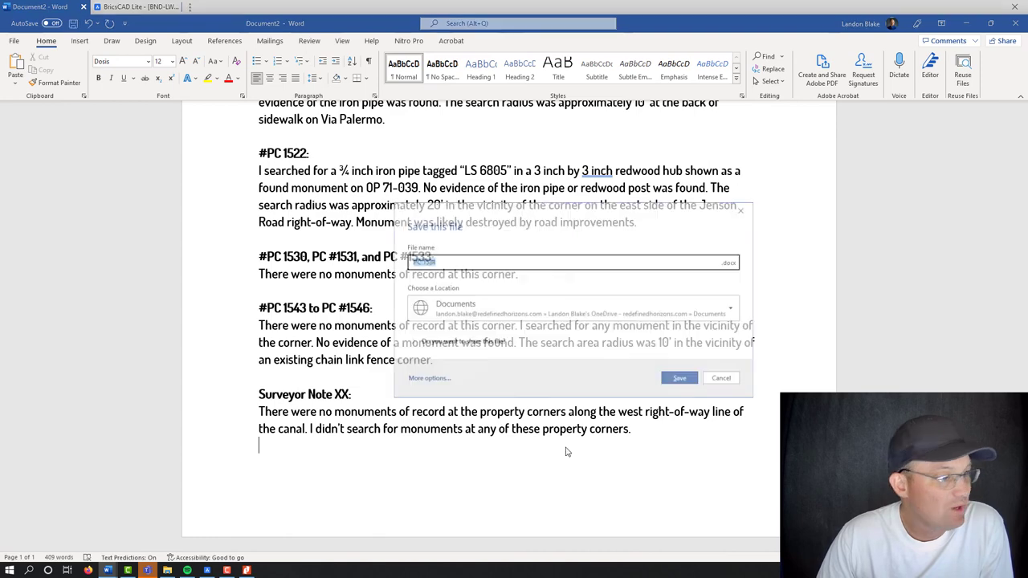
{"action": "left_click", "coordinate": [721, 381]}
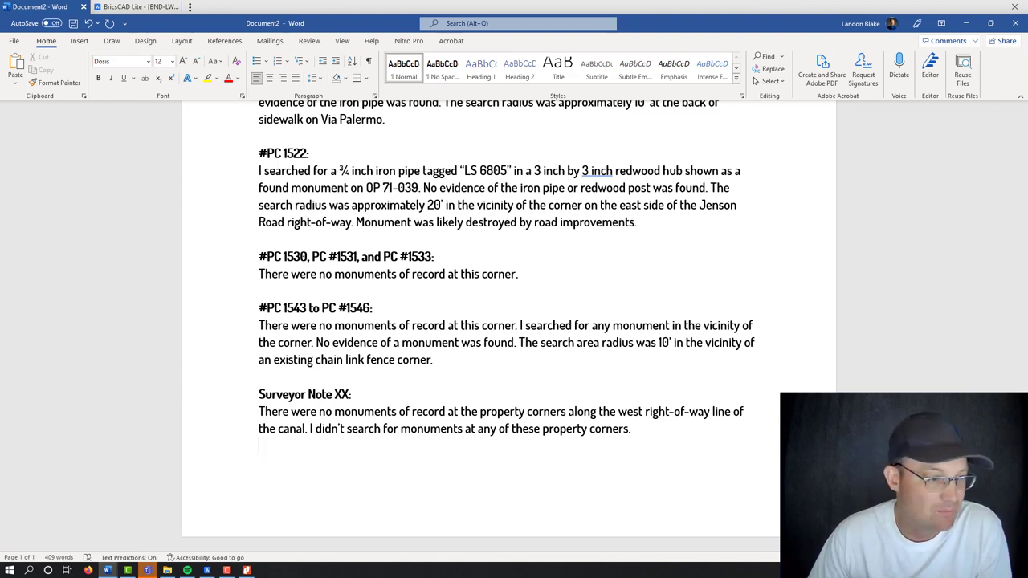
{"action": "scroll", "coordinate": [765, 284], "scroll_direction": "up", "scroll_amount": 5}
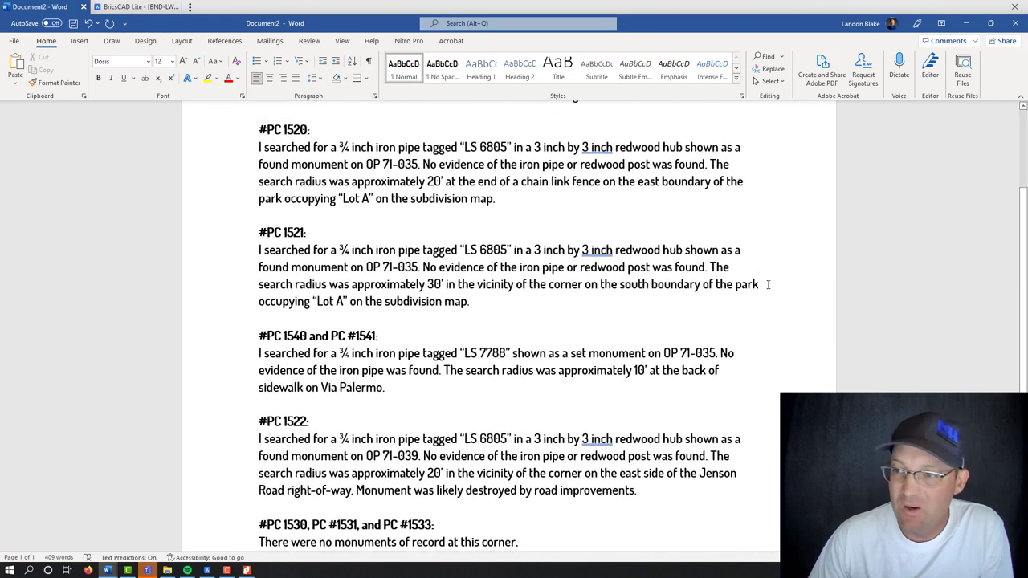
{"action": "scroll", "coordinate": [768, 284], "scroll_direction": "up", "scroll_amount": 2}
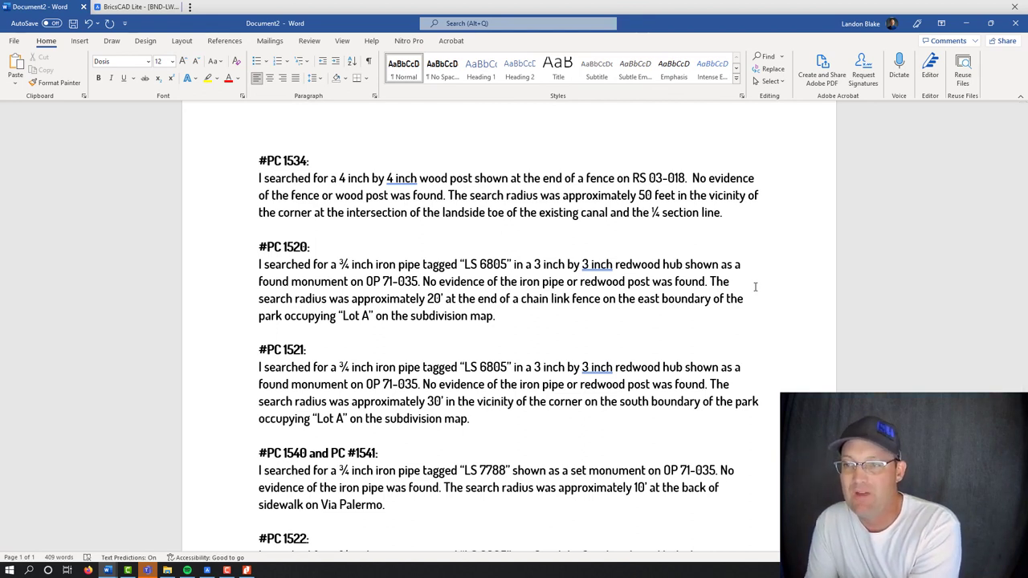
Switch back to the BND-LW drawing in BricsCAD and view the whole boundary, focusing on its northern part.
{"action": "left_click", "coordinate": [965, 23]}
{"action": "left_click", "coordinate": [206, 570]}
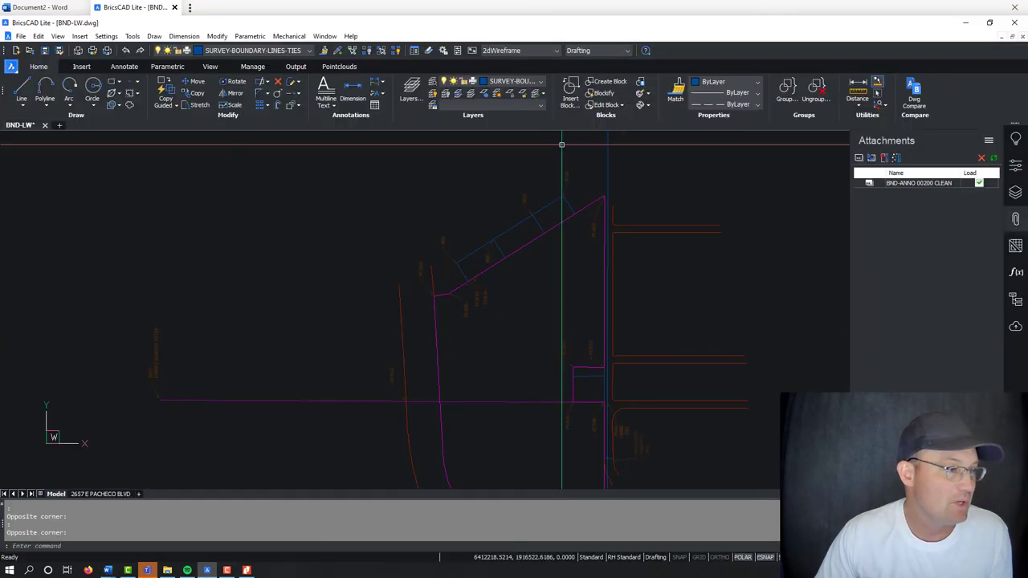
{"action": "middle_click_drag", "start_coordinate": [576, 399], "coordinate": [524, 350]}
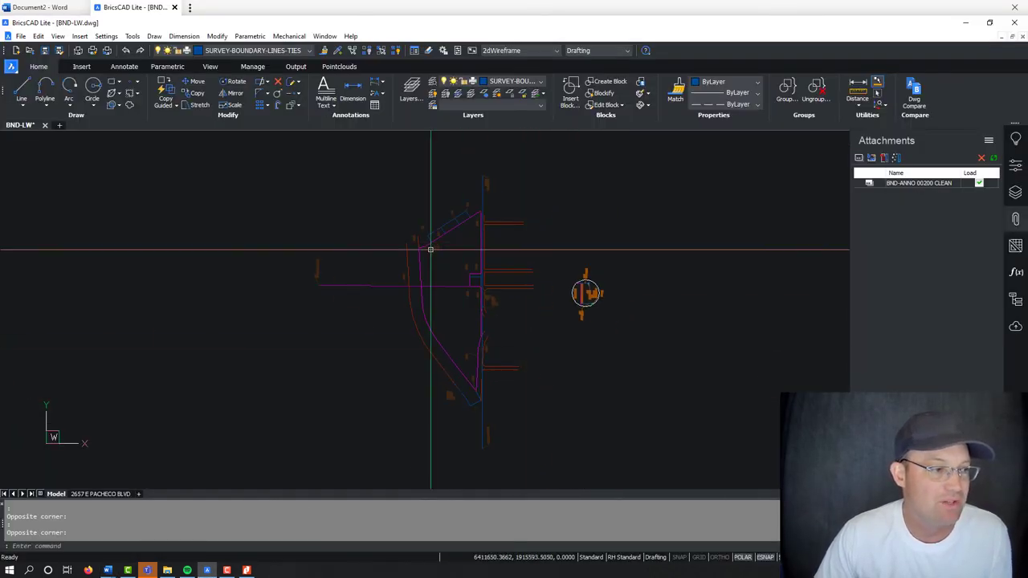
{"action": "scroll", "coordinate": [441, 212], "scroll_direction": "up", "scroll_amount": 3}
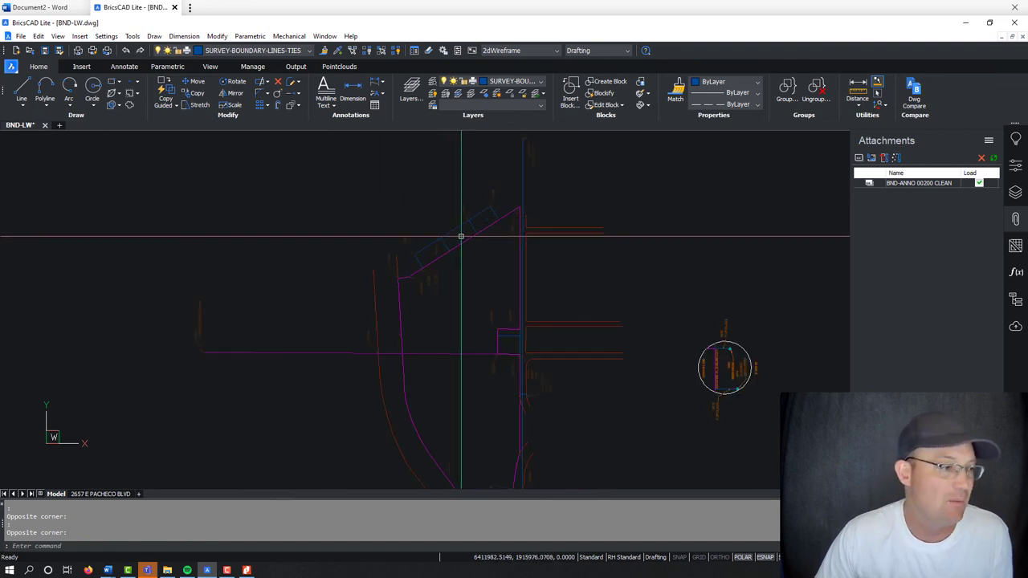